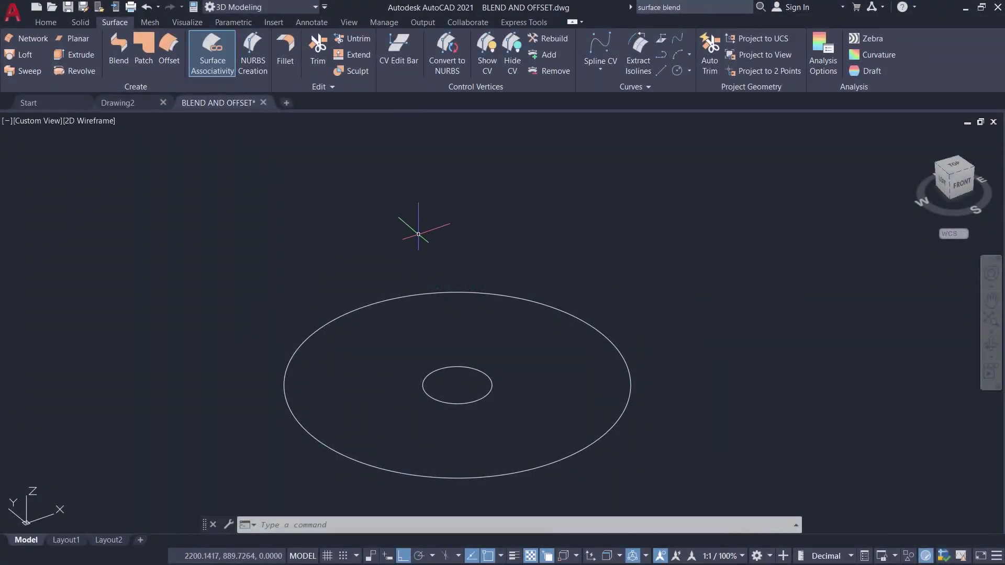
Extrude the outer and inner circles into concentric cylinder surfaces 15 units tall
scroll(431, 254, down, 3)
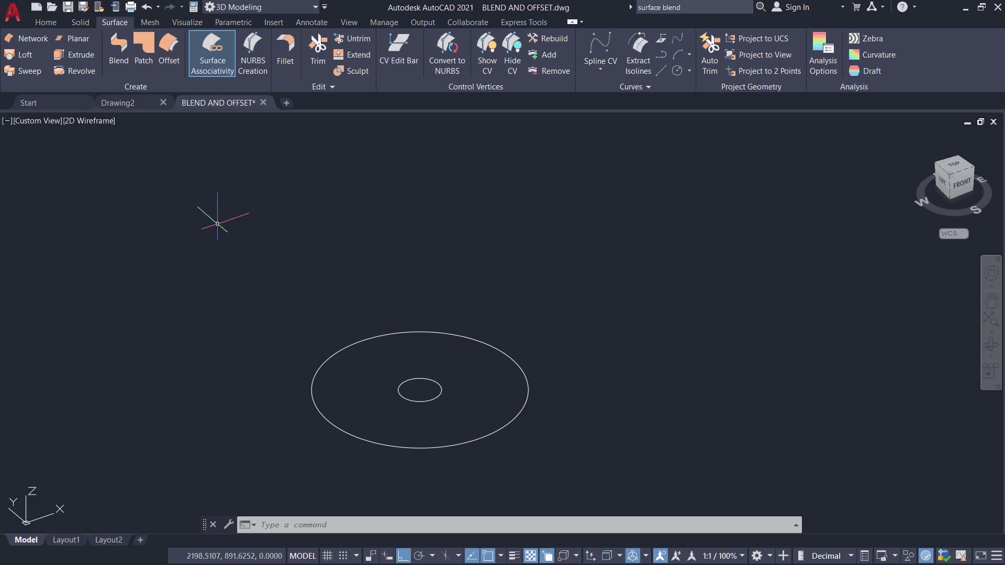
click(79, 55)
key(Escape)
click(82, 57)
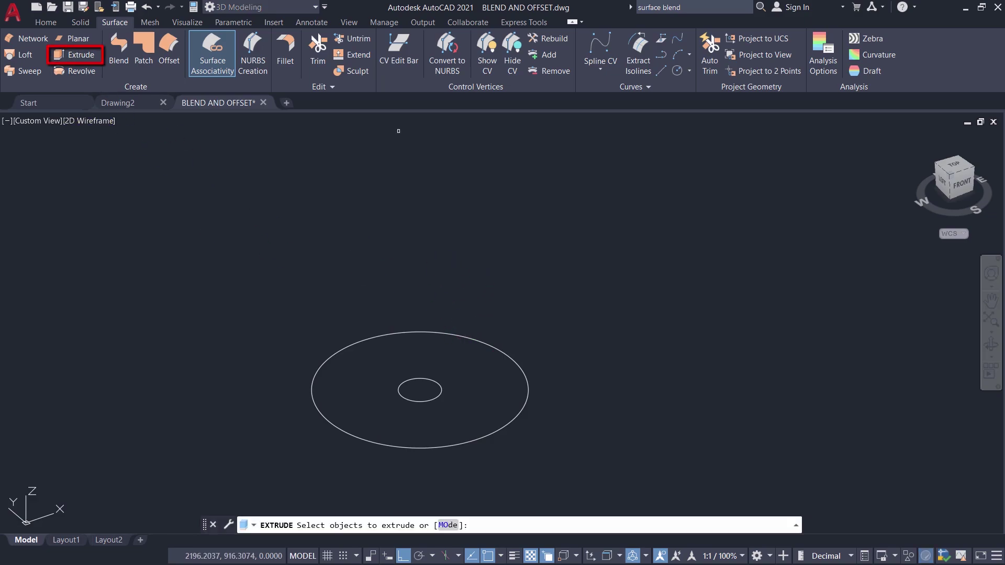
click(468, 337)
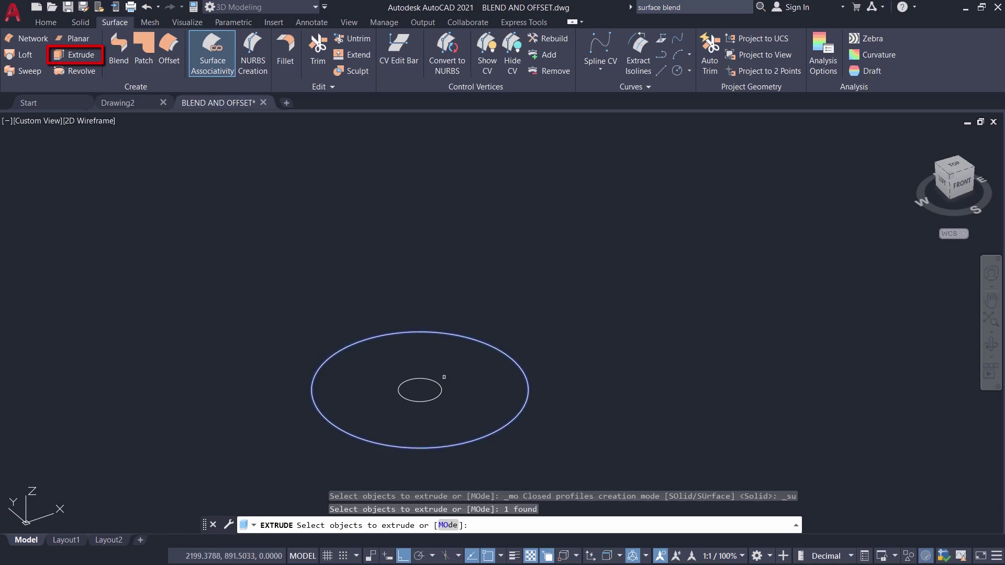
click(435, 385)
key(Return)
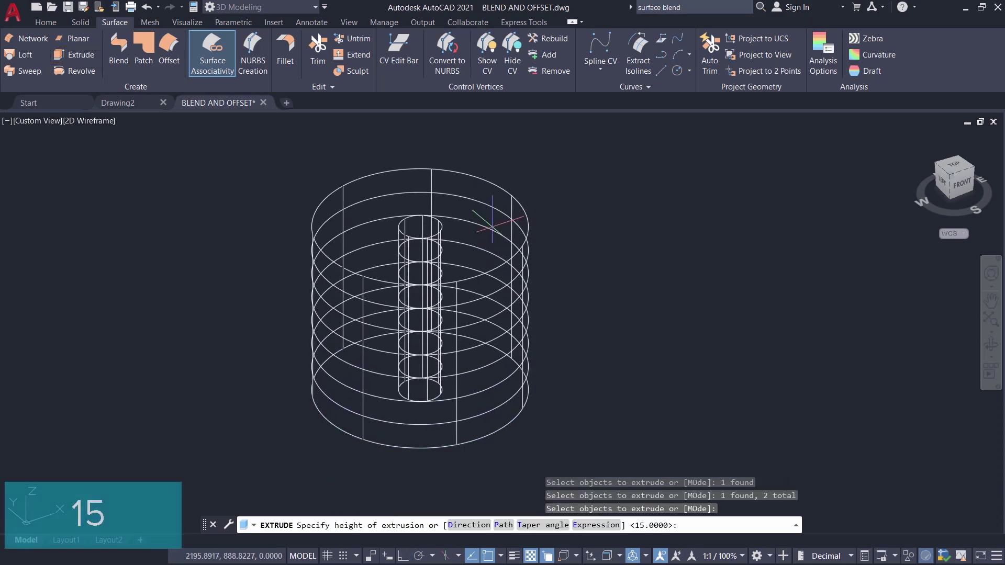
text(15)
key(Return)
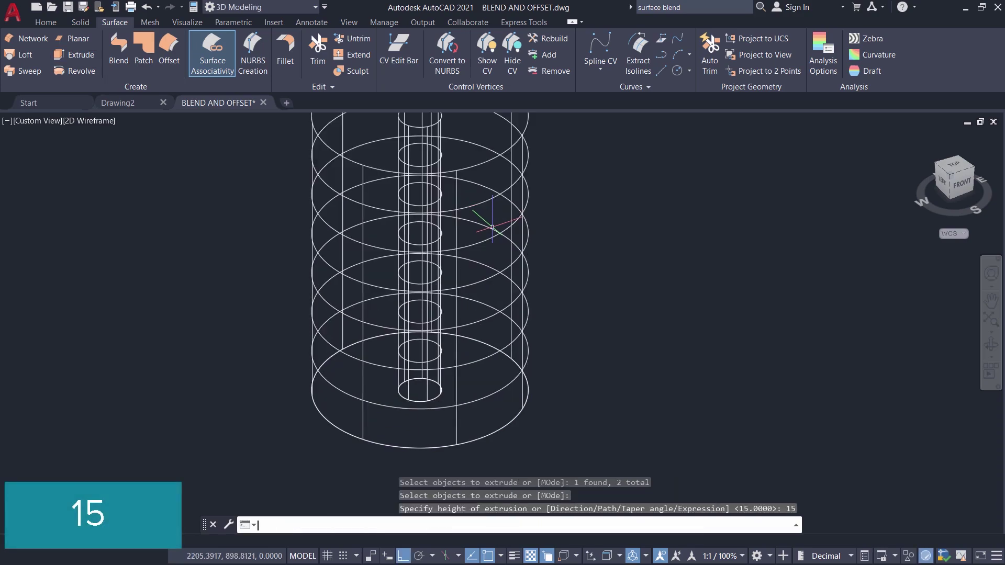
scroll(146, 140, down, 2)
click(93, 121)
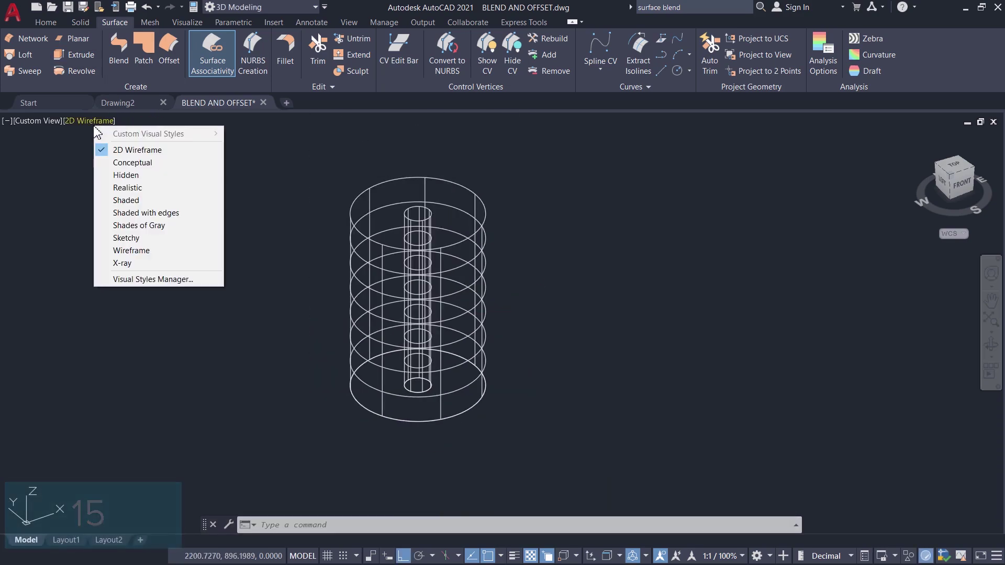
Switch to the Shaded with Edges visual style and orbit to view the cylinders from below
click(148, 215)
shift+middle_drag(422, 388, 446, 265)
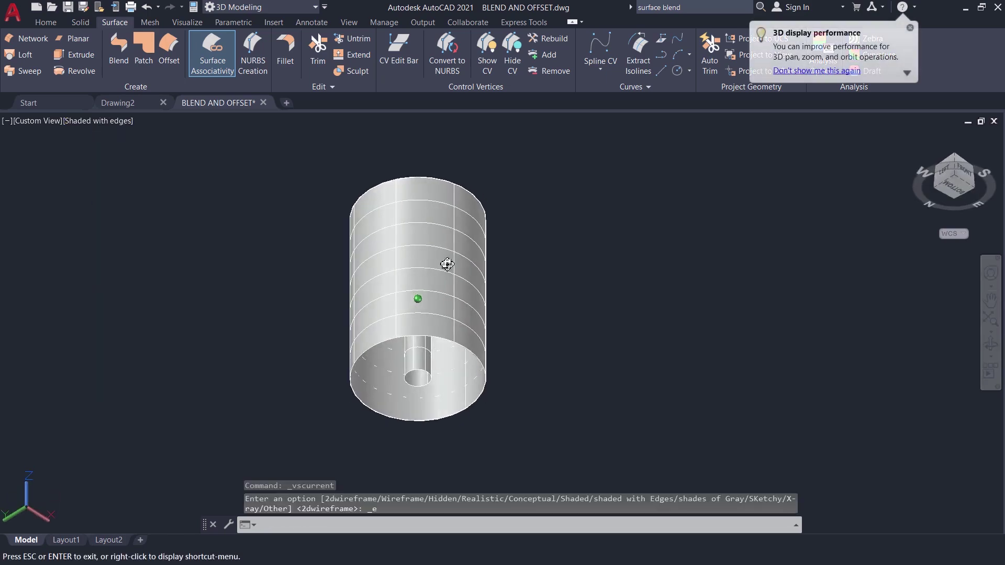
scroll(435, 391, up, 3)
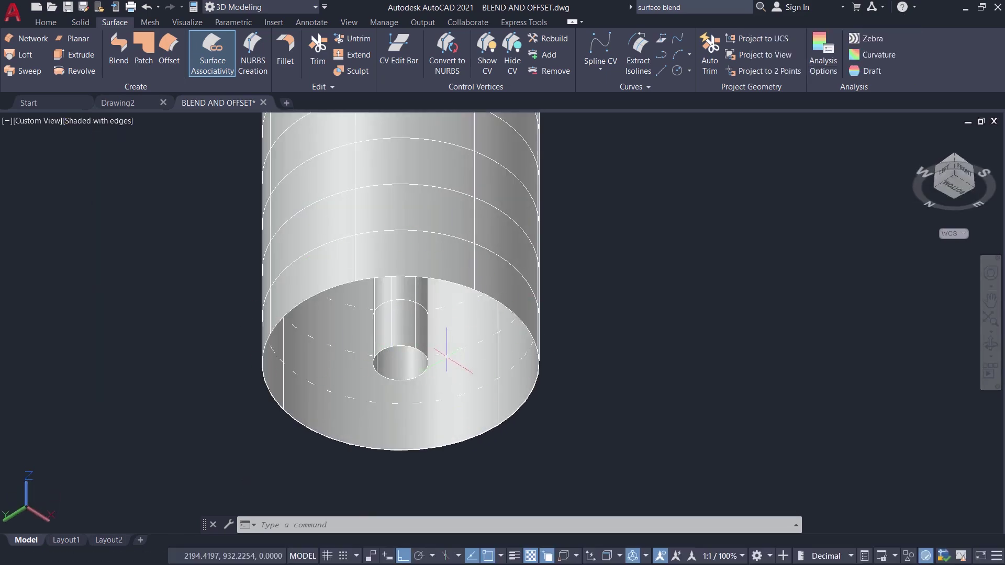
Erase the two leftover base circles with a window selection
text(e)
key(Return)
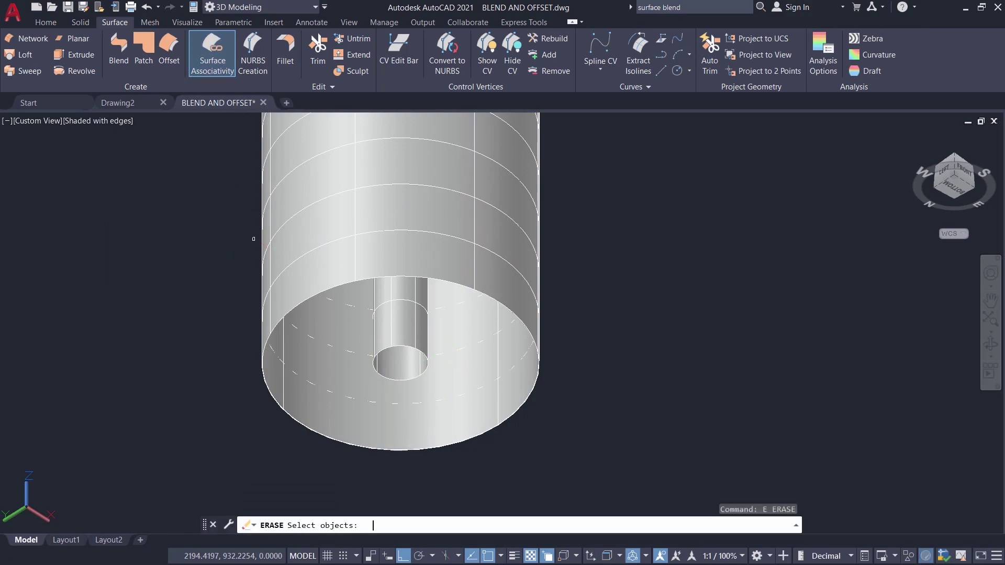
click(178, 234)
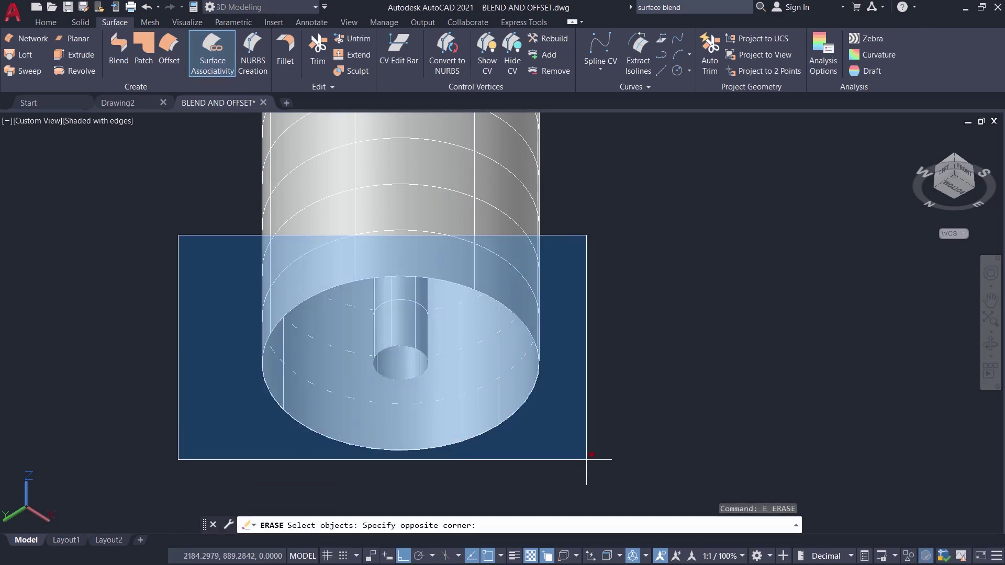
click(649, 500)
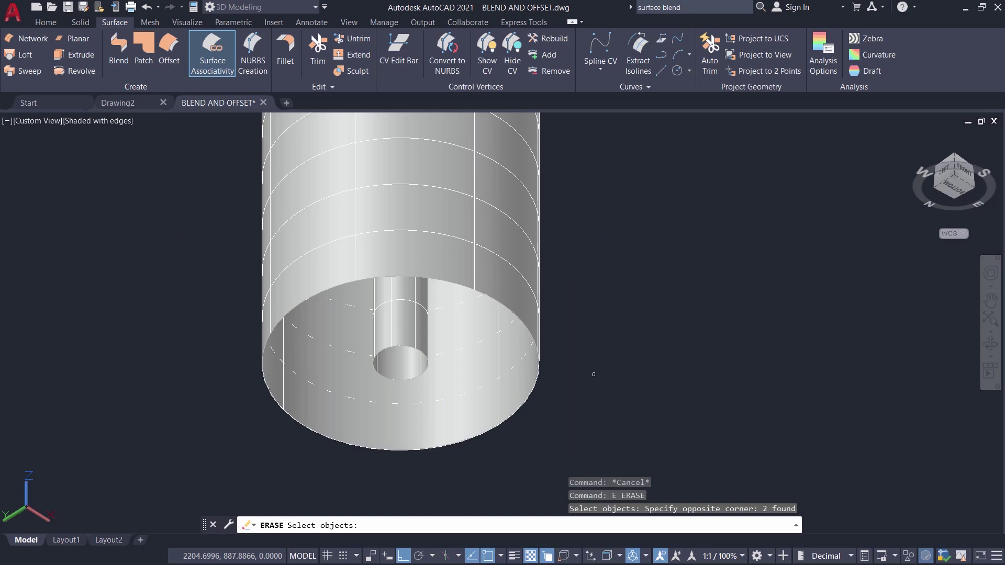
key(Return)
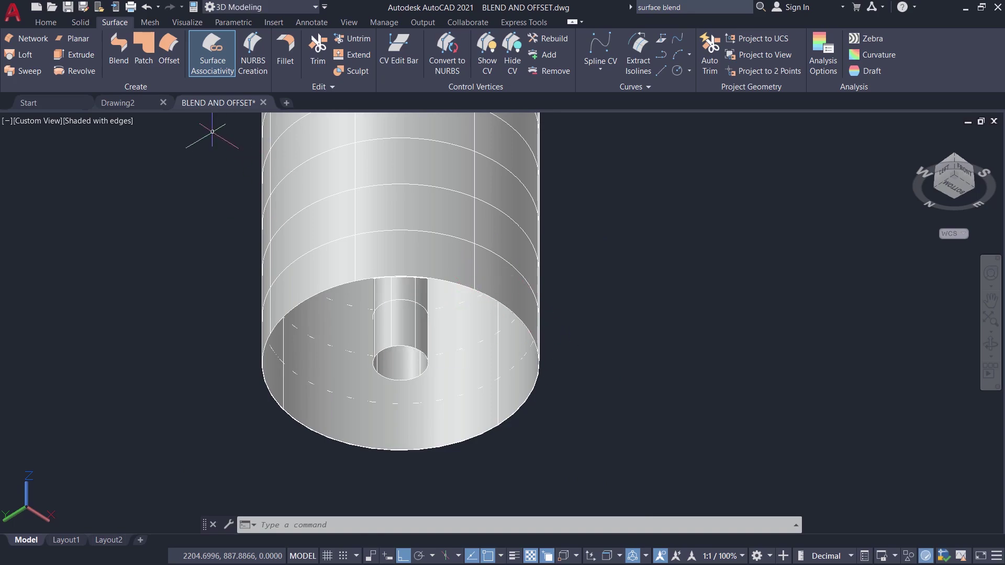
click(126, 48)
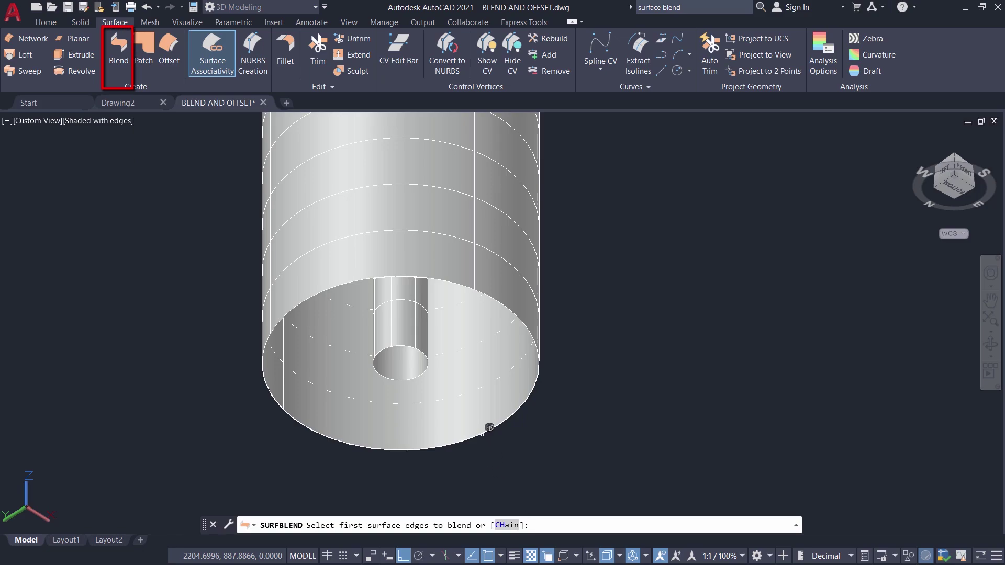
Blend the outer cylinder's bottom edge to the inner hole's bottom edge, closing the base into a ring
click(490, 427)
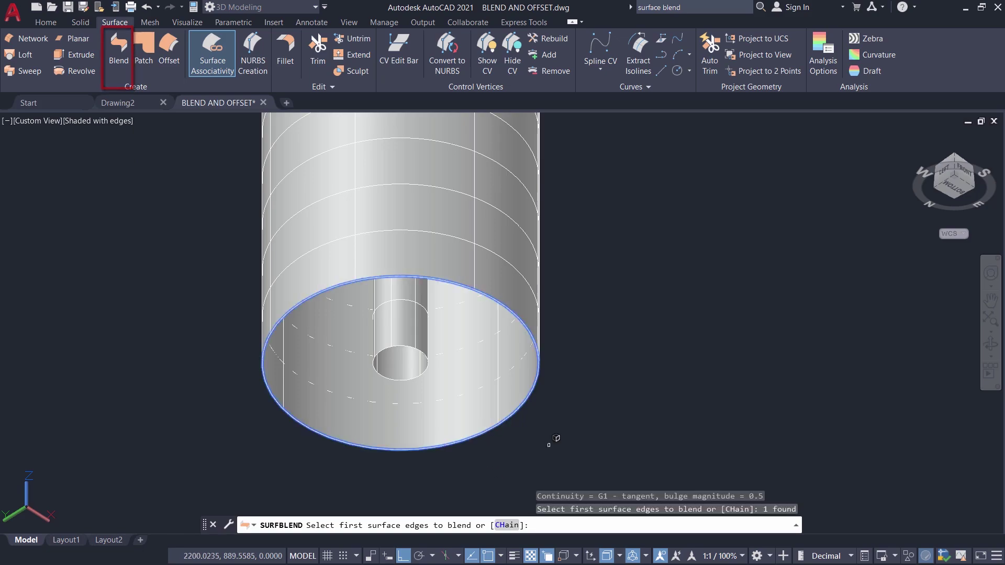
key(Return)
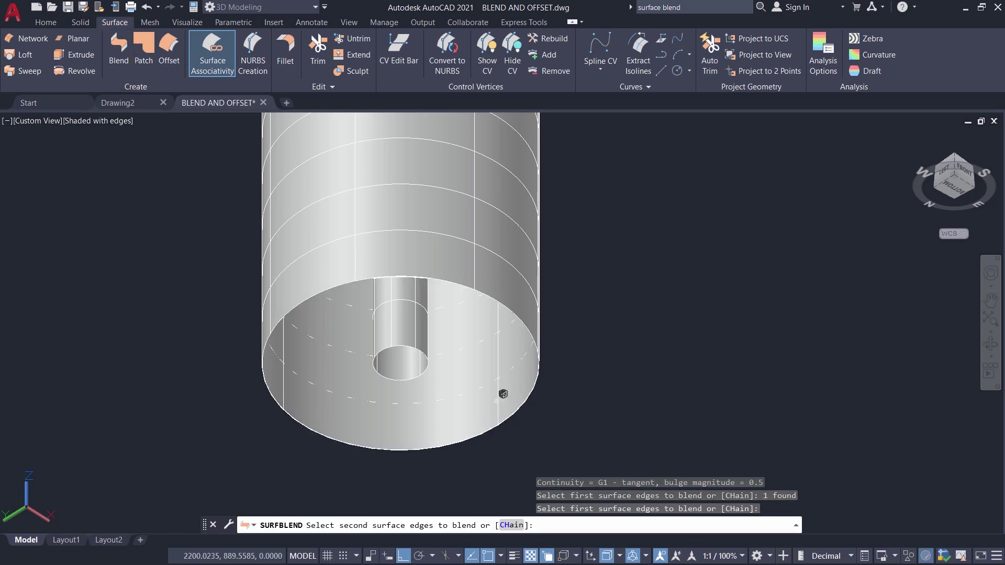
click(418, 348)
click(419, 349)
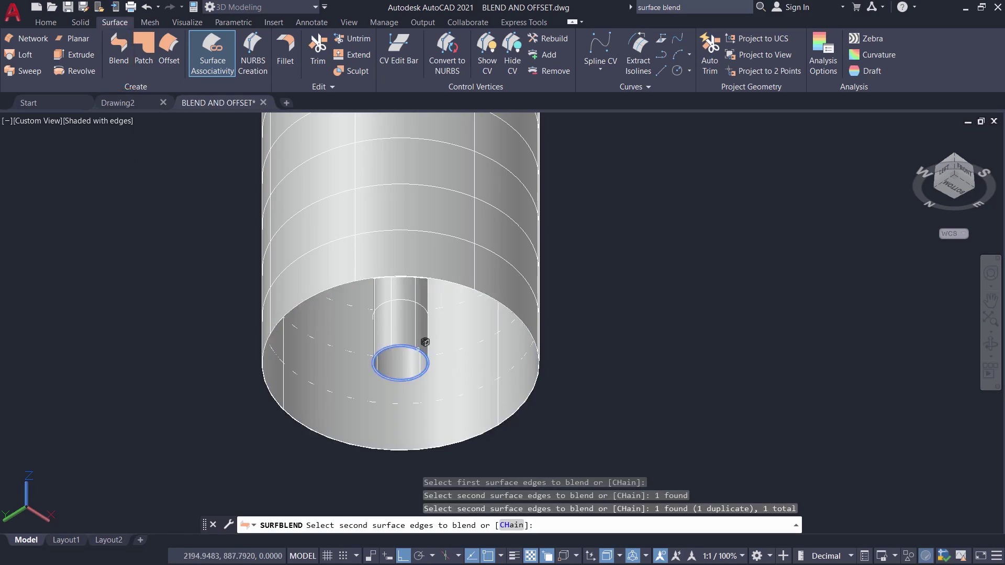
key(Return)
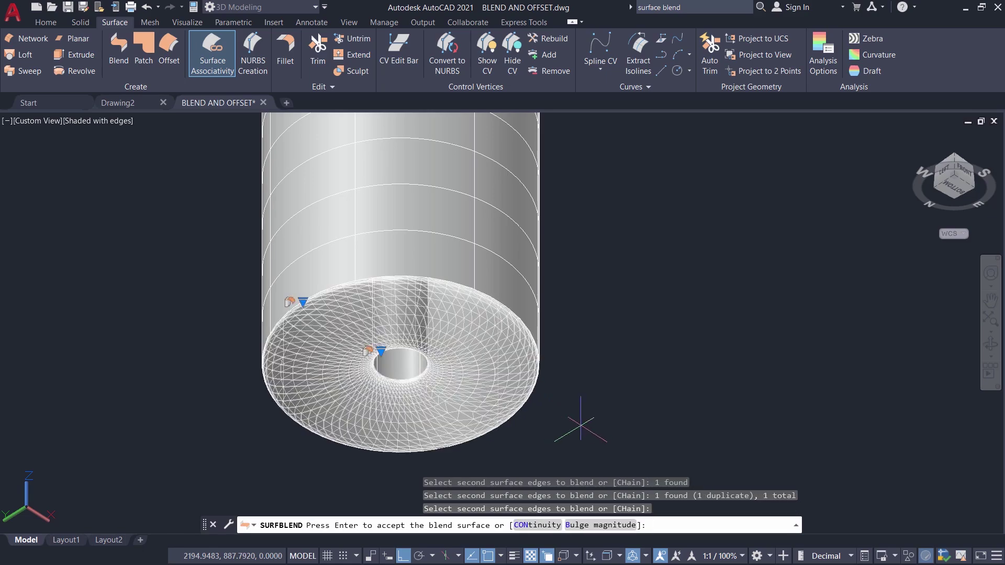
key(Return)
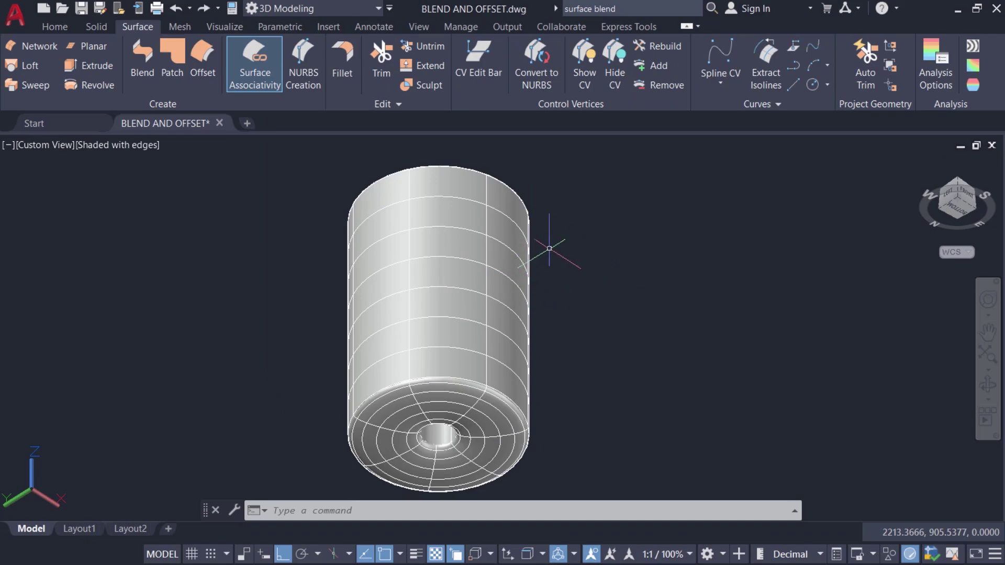
Copy the blended cylinder pair with Ortho on and place the copy to the right of the original
shift+middle_drag(546, 256, 488, 371)
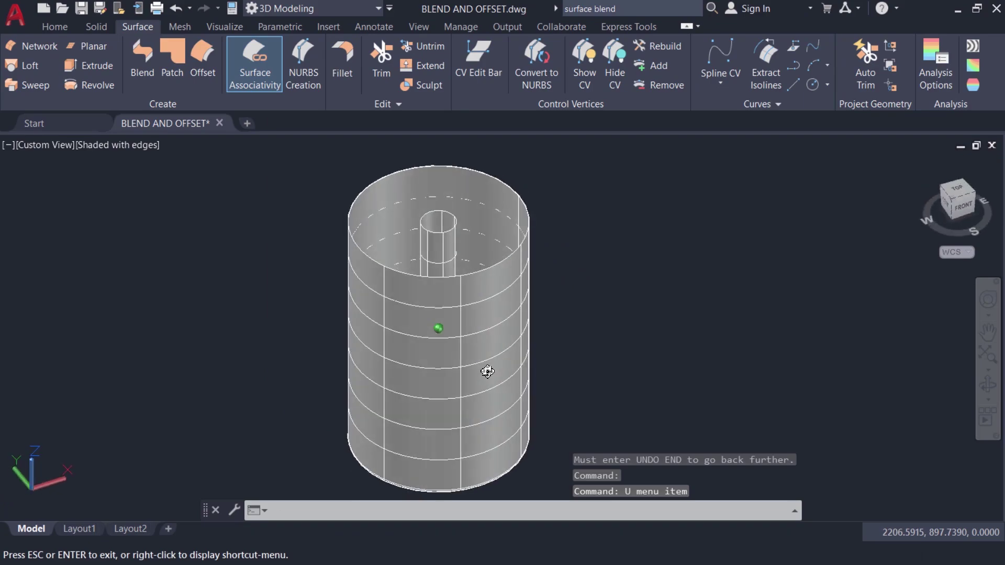
middle_drag(559, 250, 431, 244)
key(Escape)
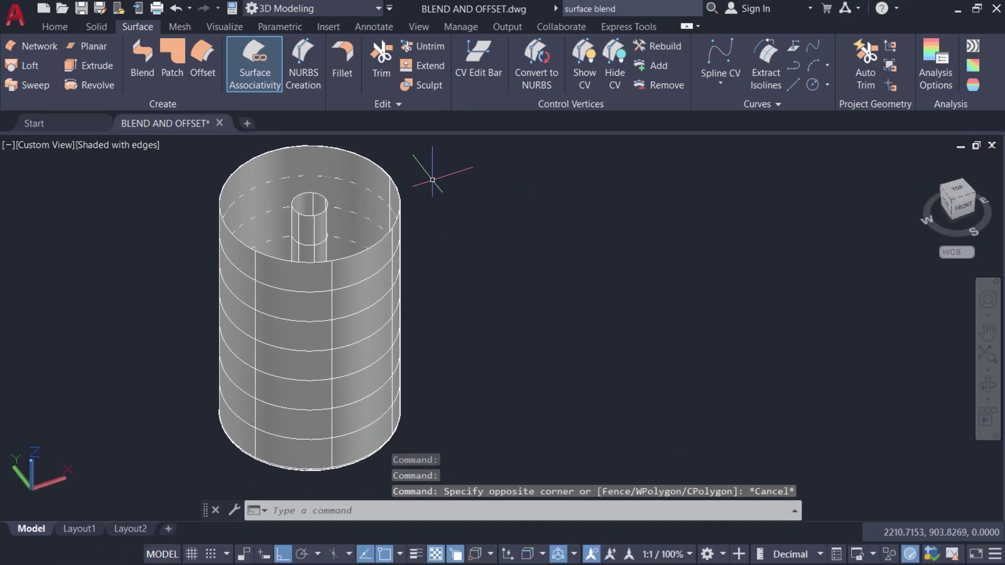
click(404, 179)
click(157, 506)
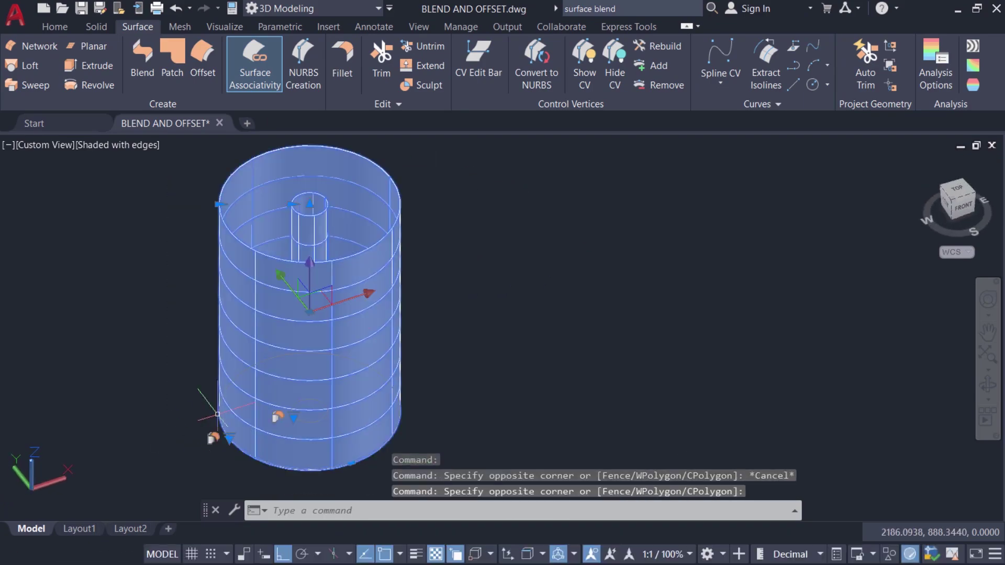
right_click(302, 334)
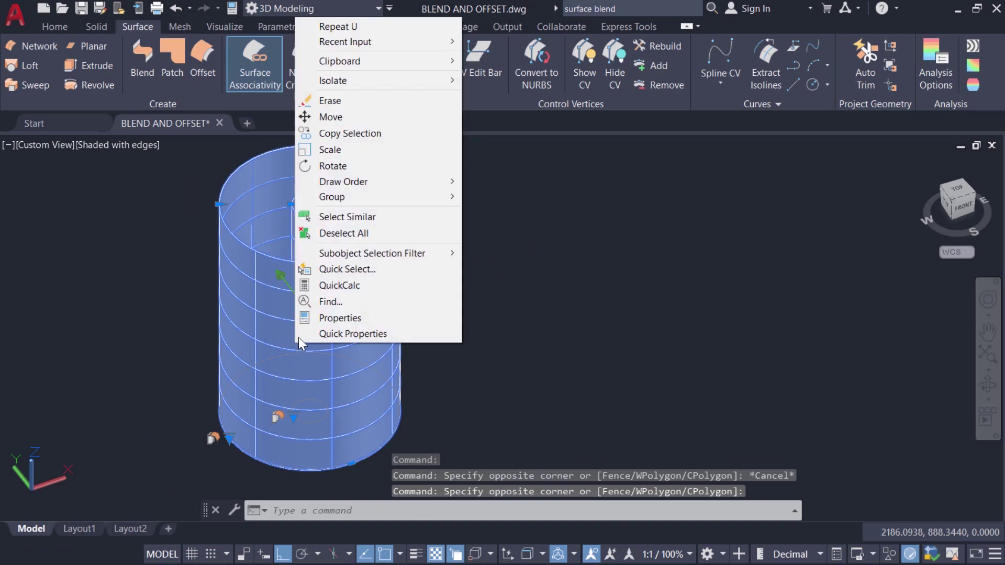
click(330, 134)
click(450, 412)
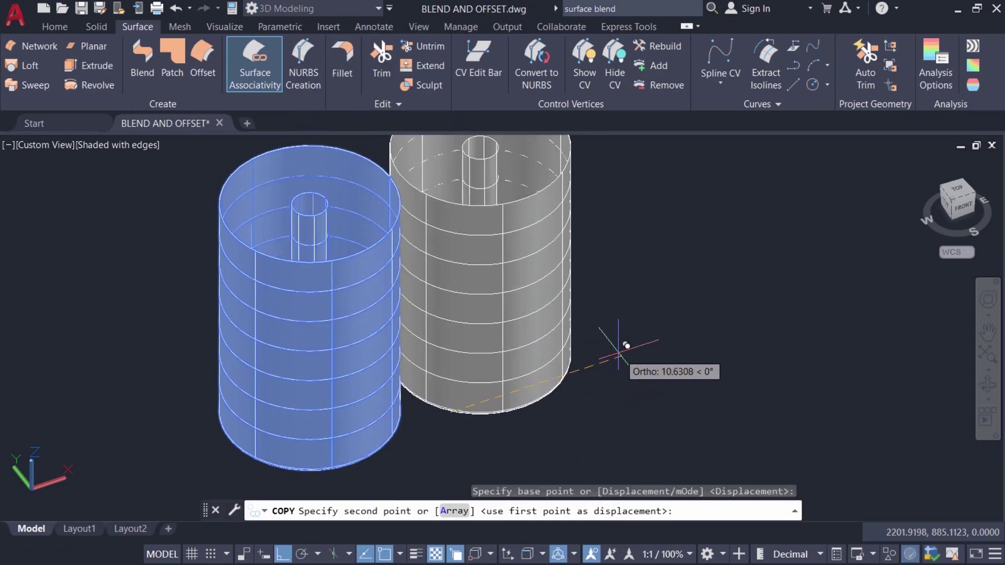
key(F8)
key(F8)
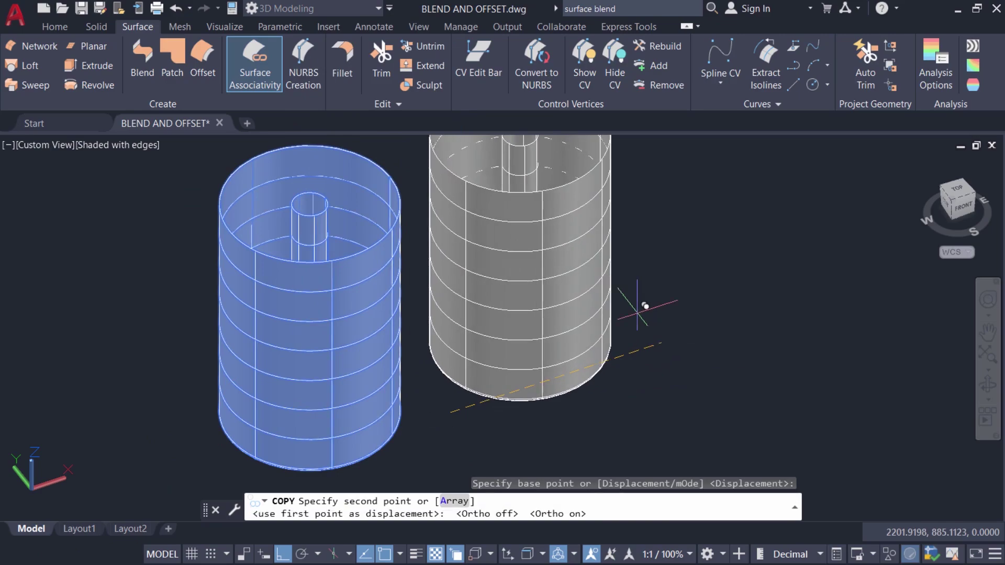
click(653, 268)
key(Escape)
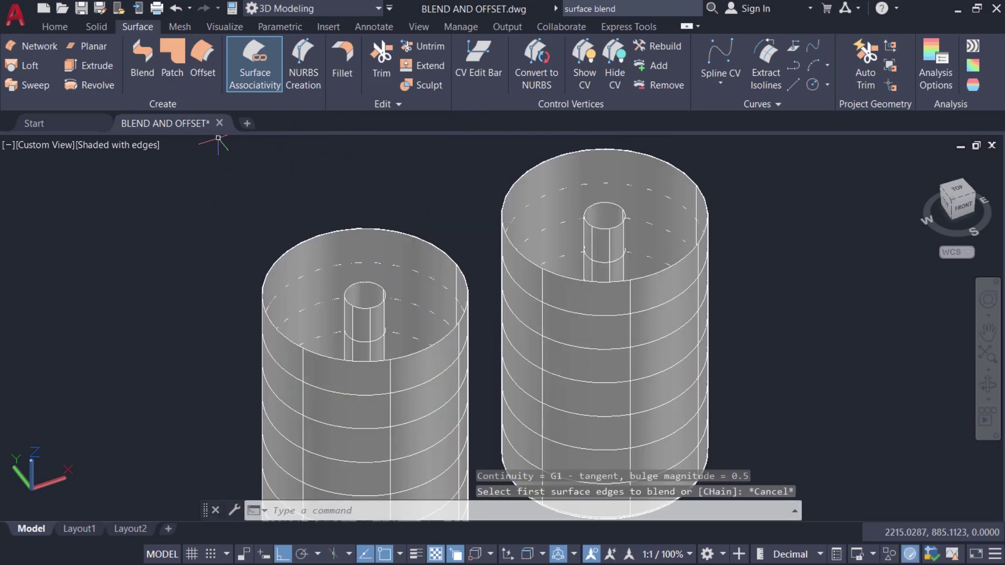
Blend the left cylinder's outer top rim to its inner tube rim with bulge magnitudes 1 and 10
click(152, 80)
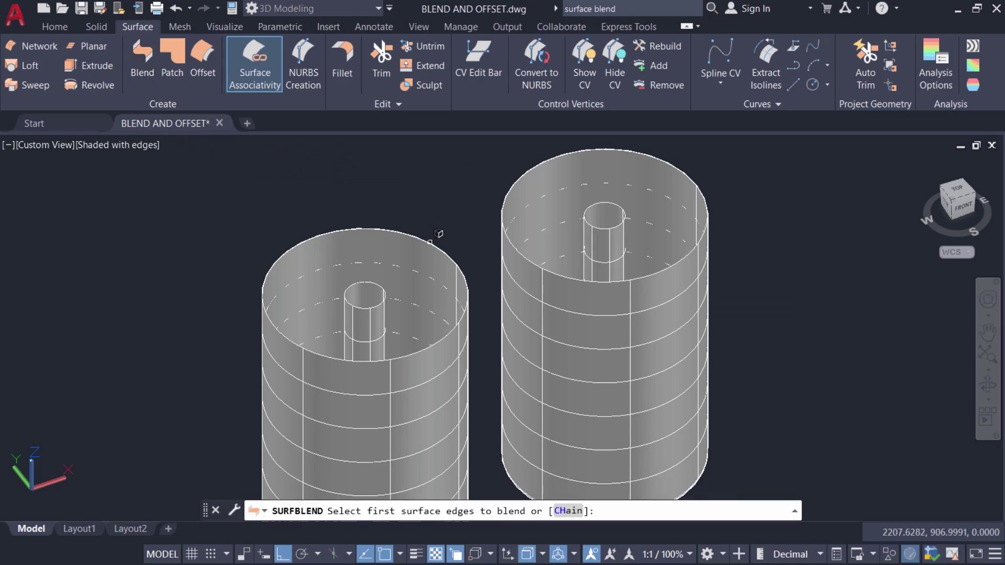
click(438, 232)
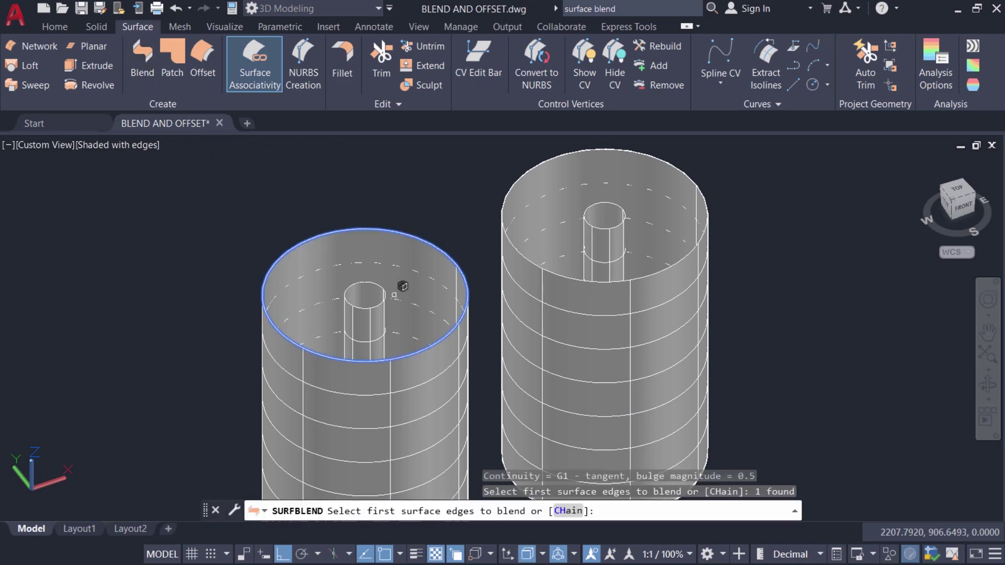
key(Return)
click(377, 284)
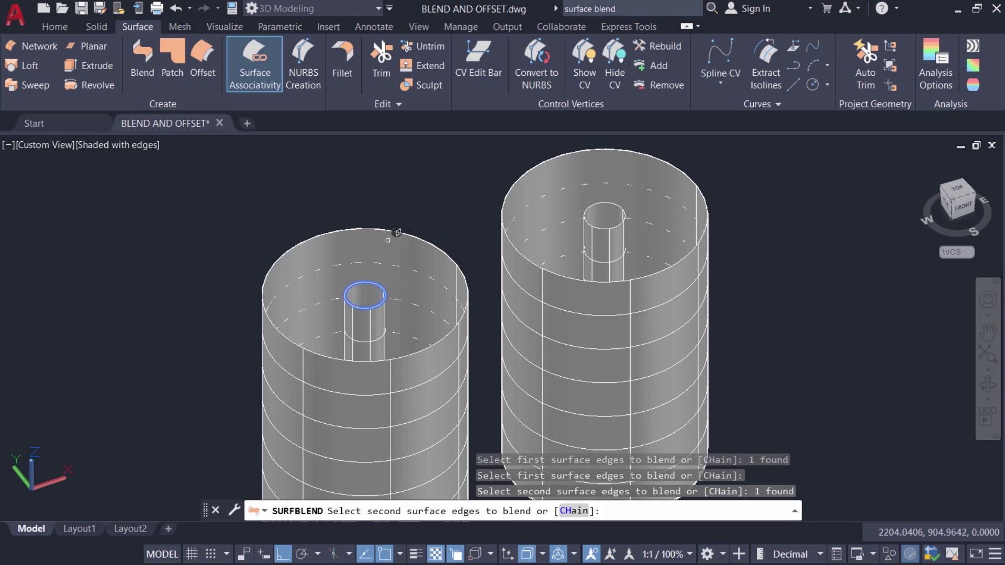
key(Return)
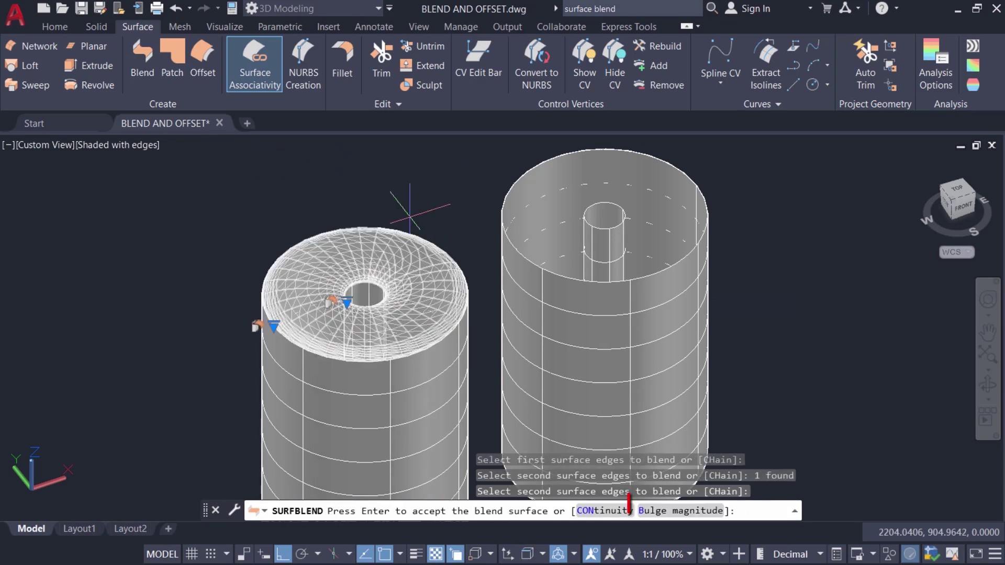
click(670, 517)
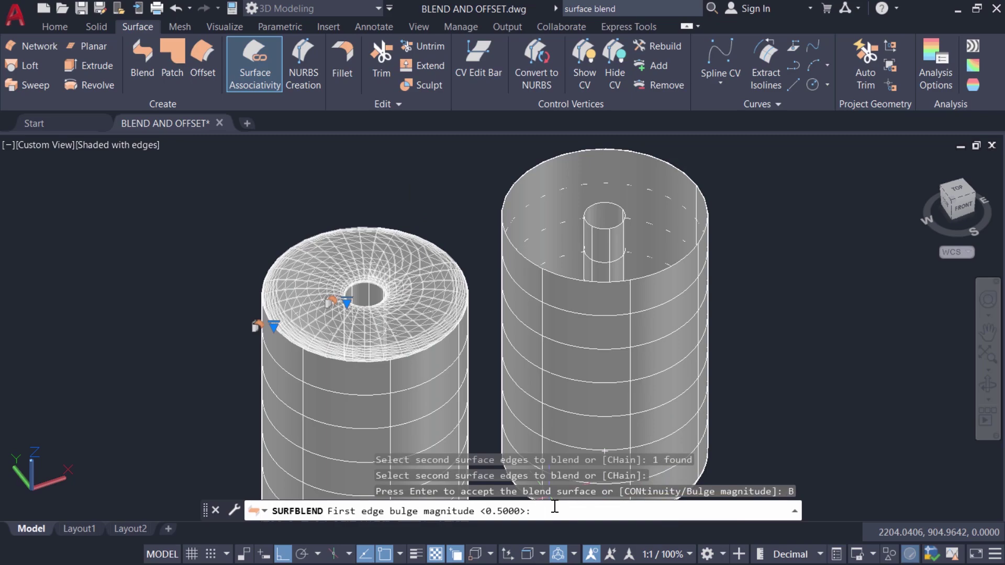
text(1)
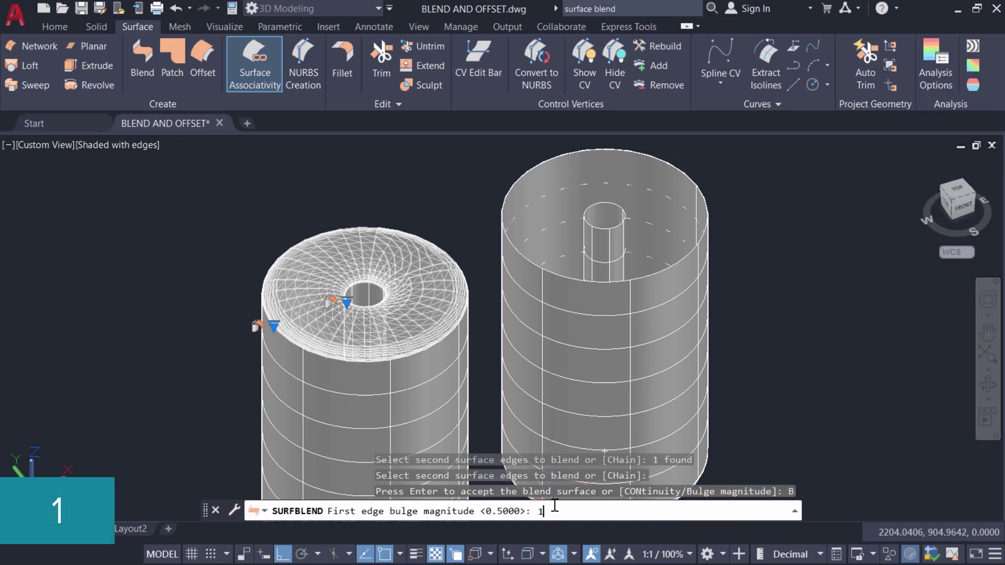
key(Return)
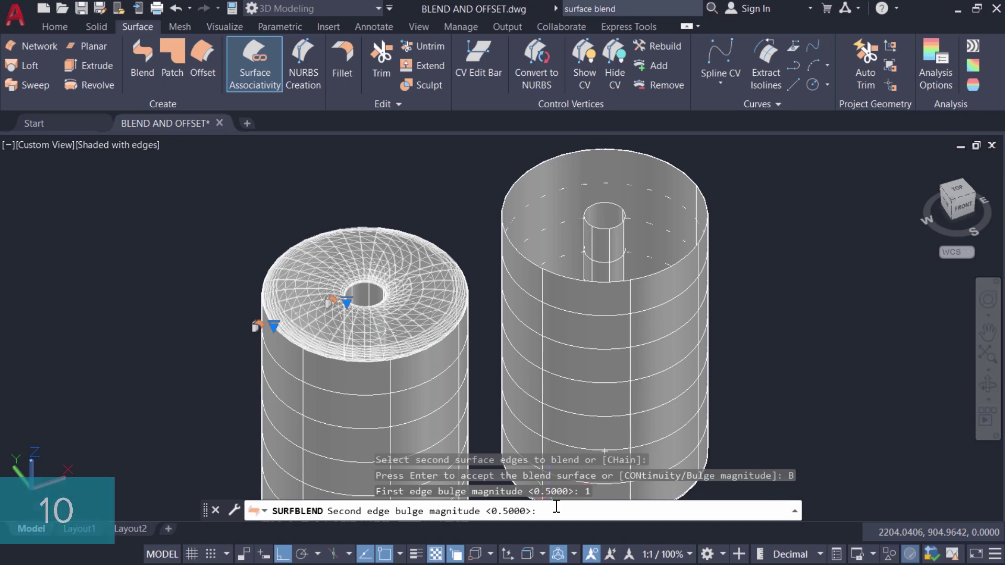
key(Return)
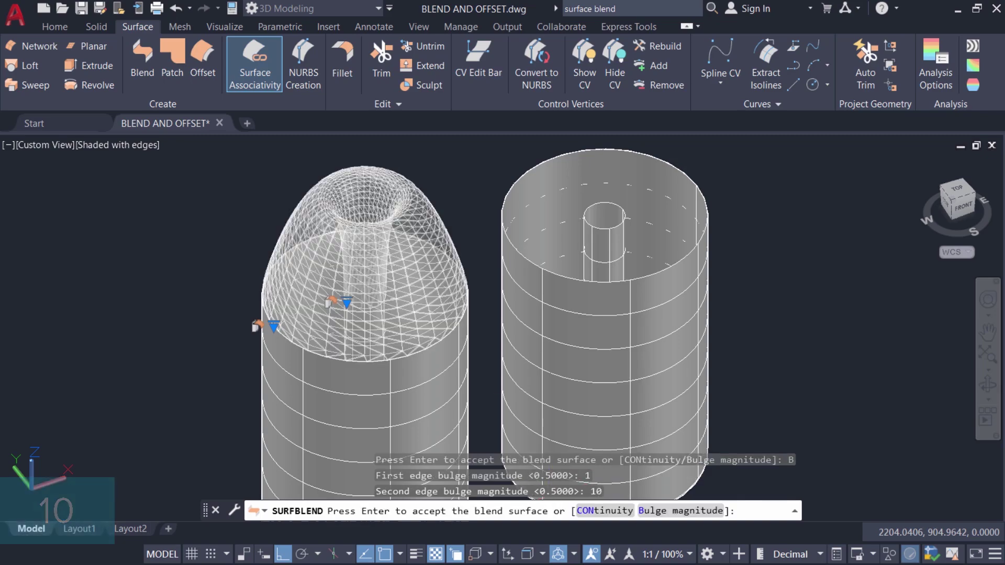
key(Return)
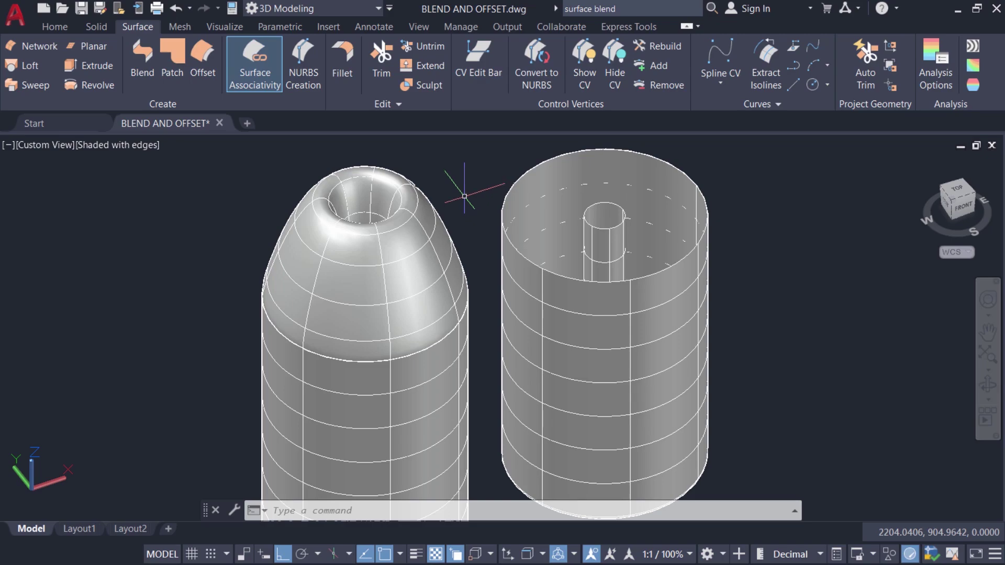
Pick the right cylinder's outer top rim and inner tube rim as the blend edges
middle_drag(534, 254, 288, 331)
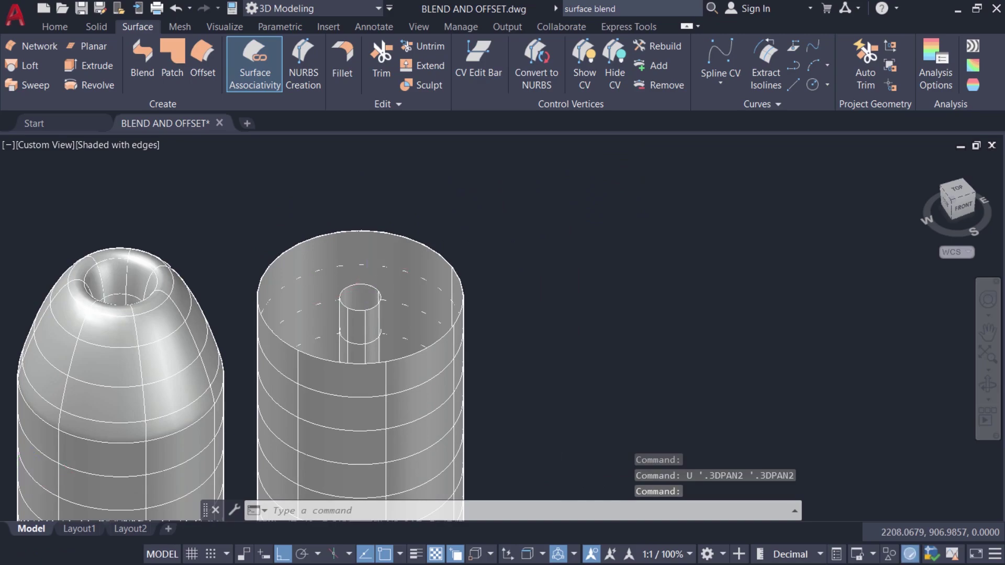
scroll(368, 281, up, 2)
click(142, 58)
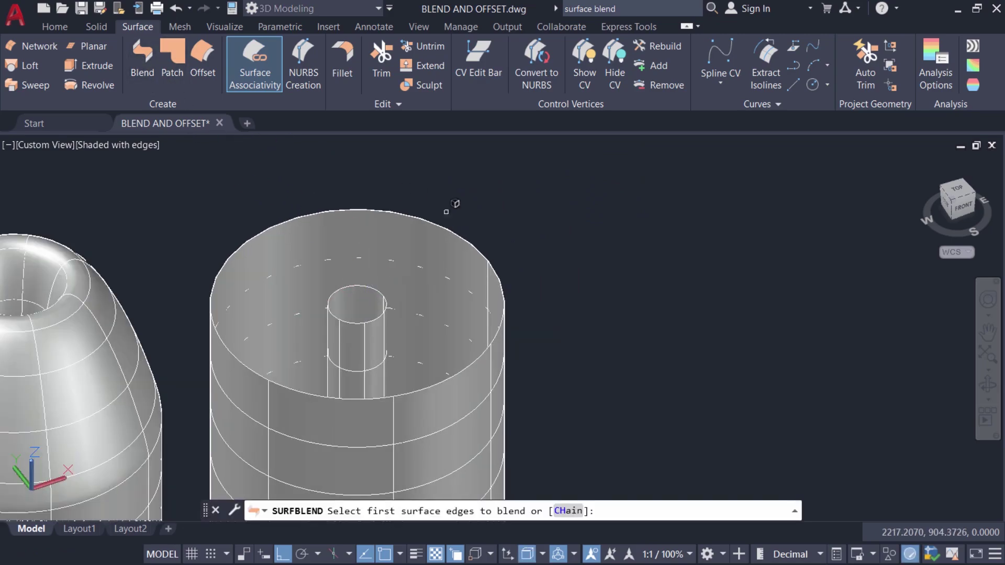
click(463, 236)
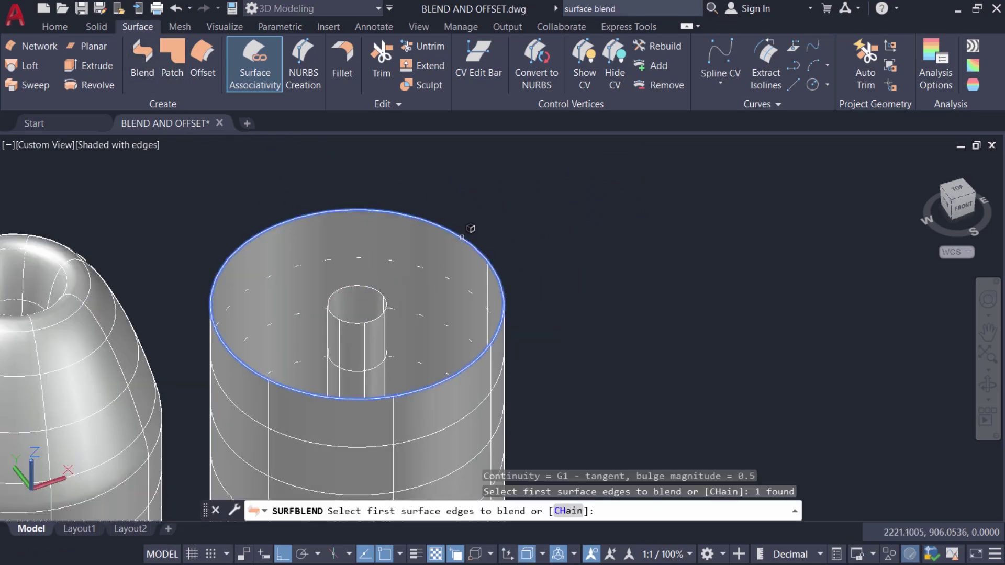
key(Return)
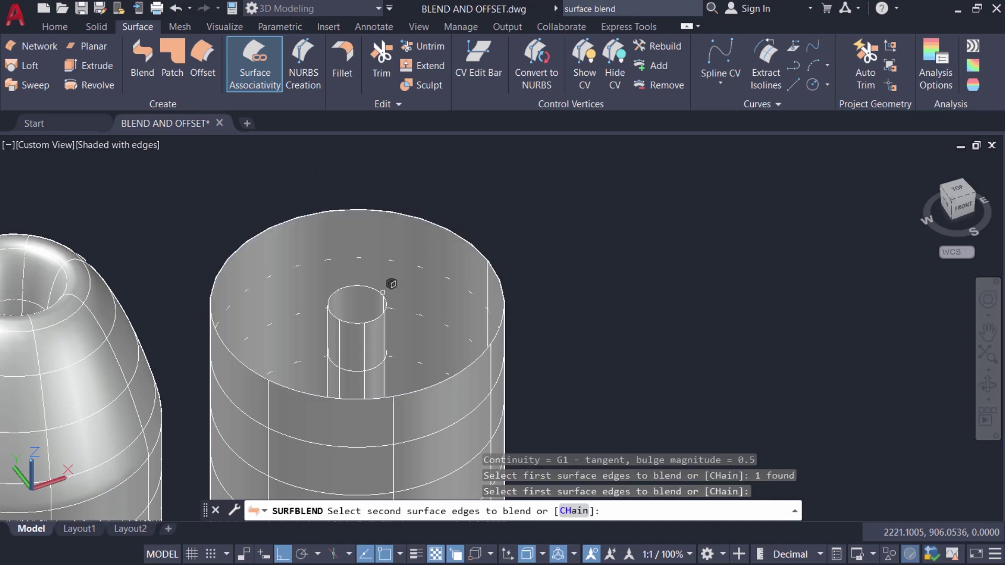
click(381, 291)
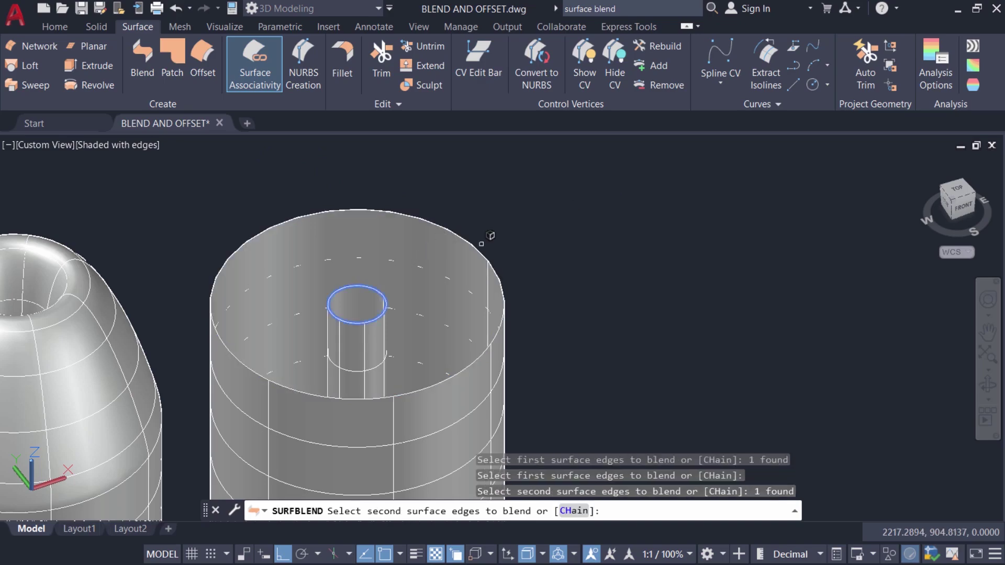
key(Return)
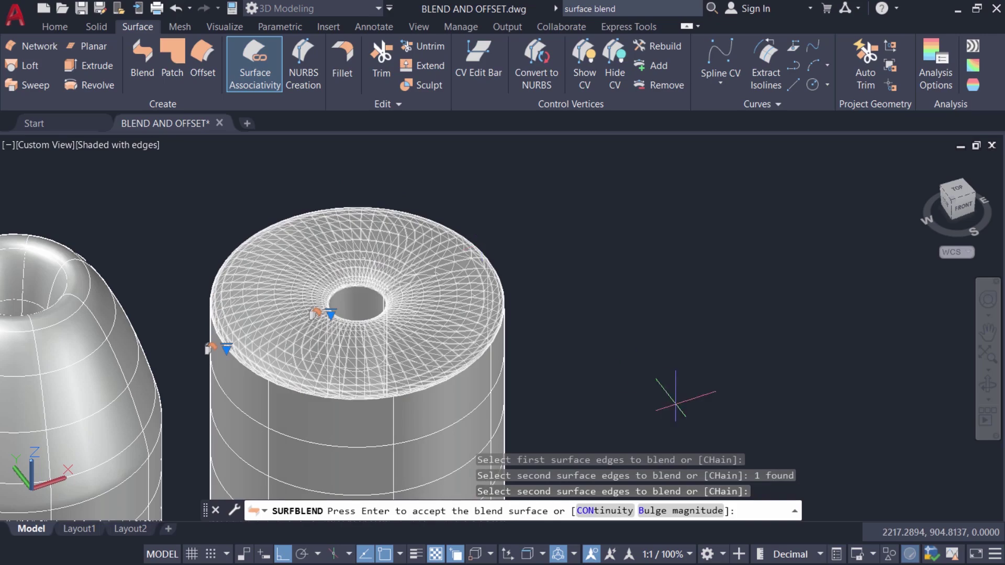
Set the blend's bulge magnitudes to 10 and 1, accept it, and reframe both cylinders
click(688, 511)
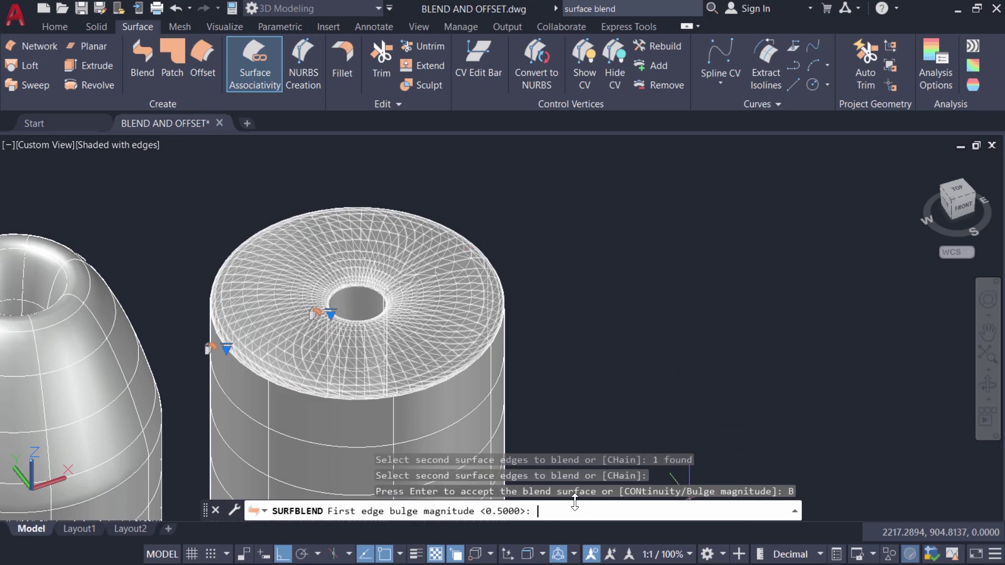
text(10)
key(Return)
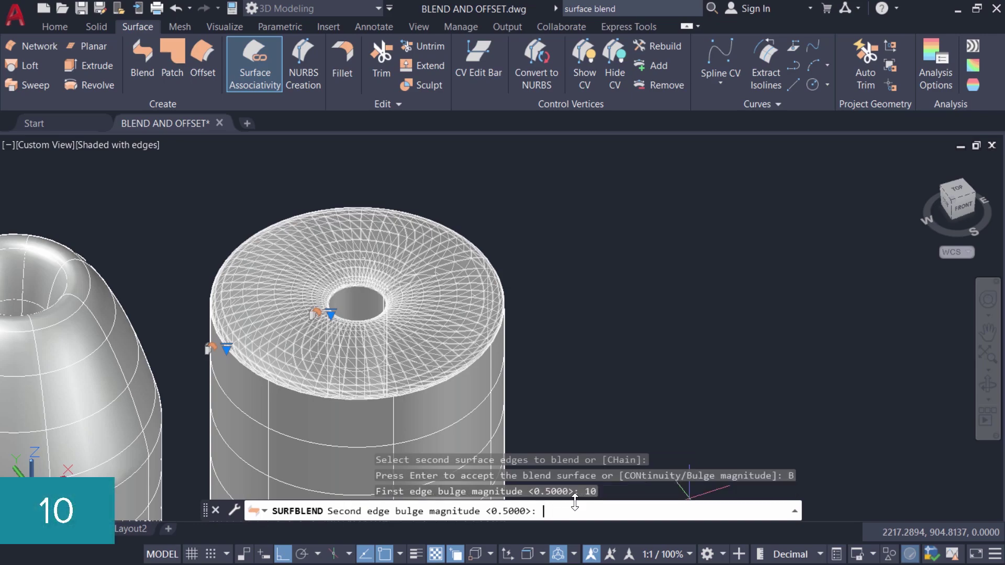
text(1)
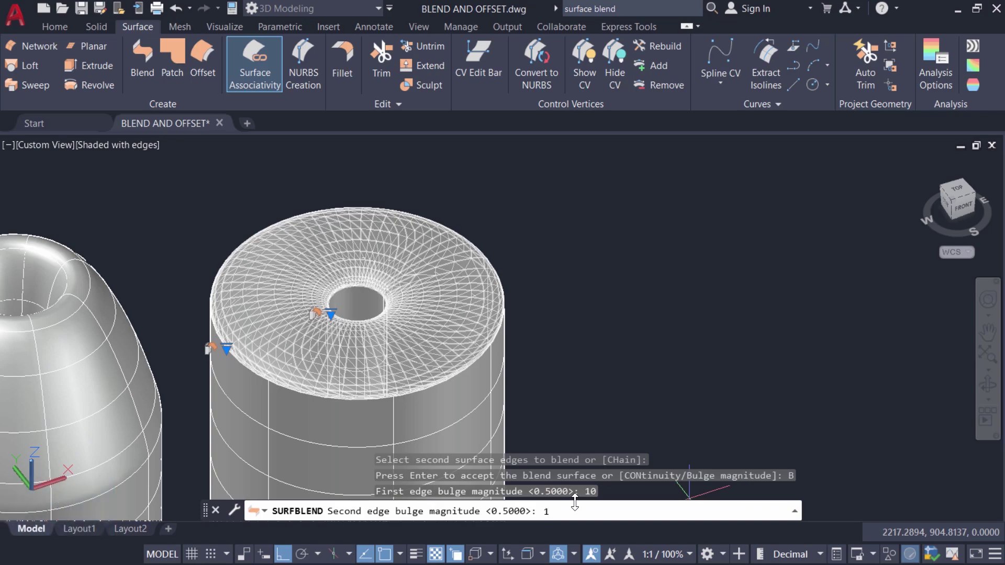
key(Return)
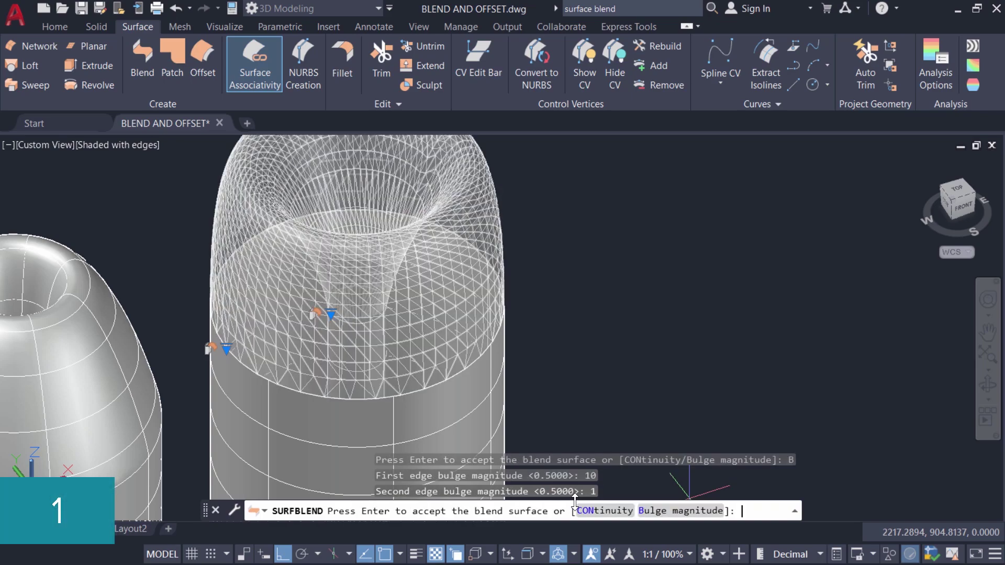
key(Return)
scroll(476, 260, down, 3)
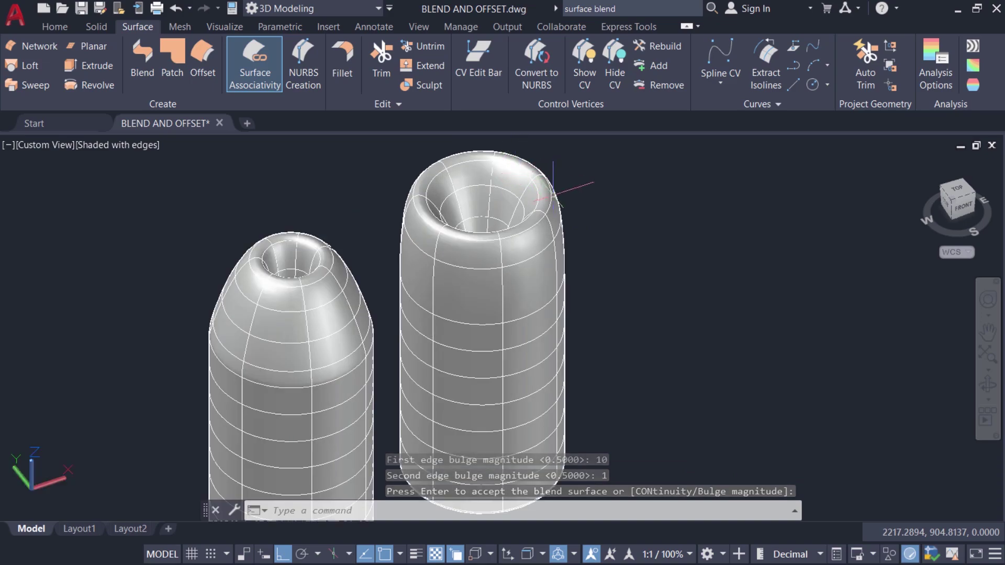
middle_drag(550, 209, 766, 361)
scroll(766, 361, down, 1)
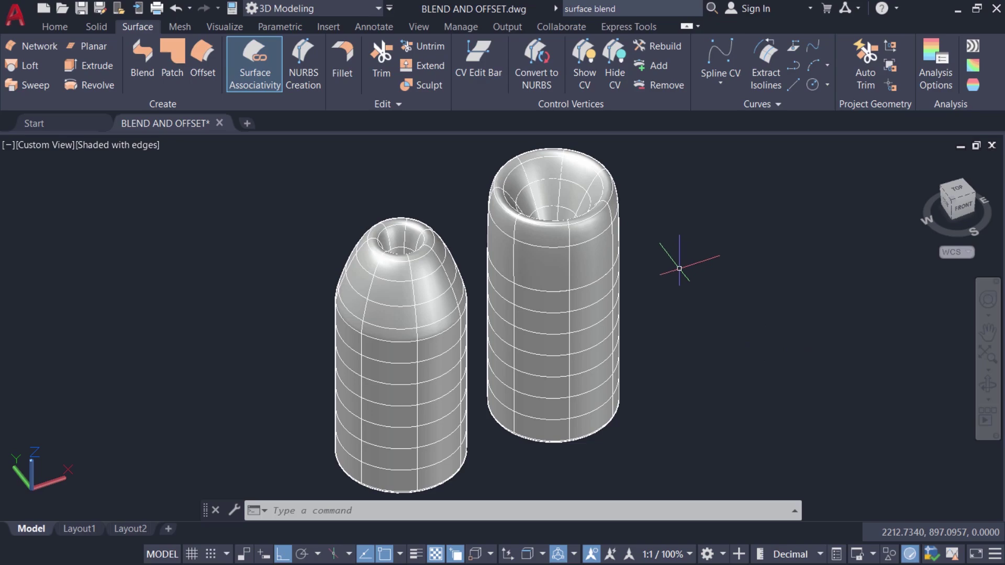
scroll(382, 272, up, 2)
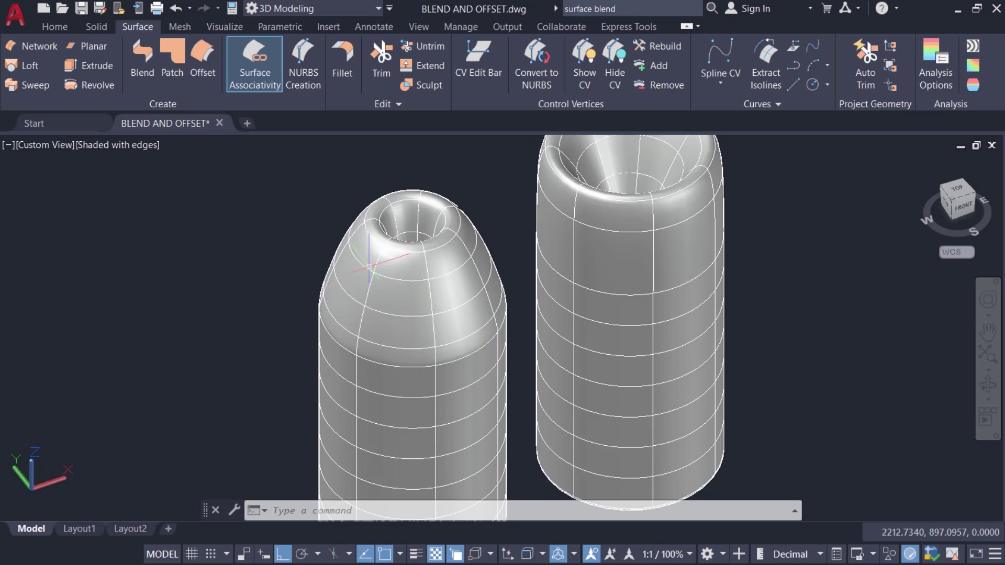
Set both the outer and inner edges of the left dome blend to Curvature (G2) continuity
click(394, 366)
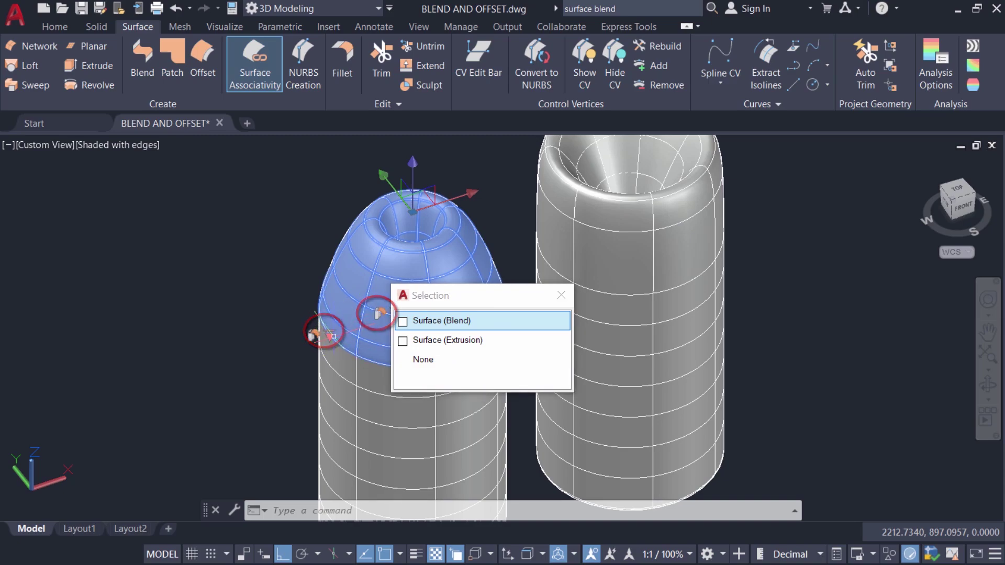
click(334, 338)
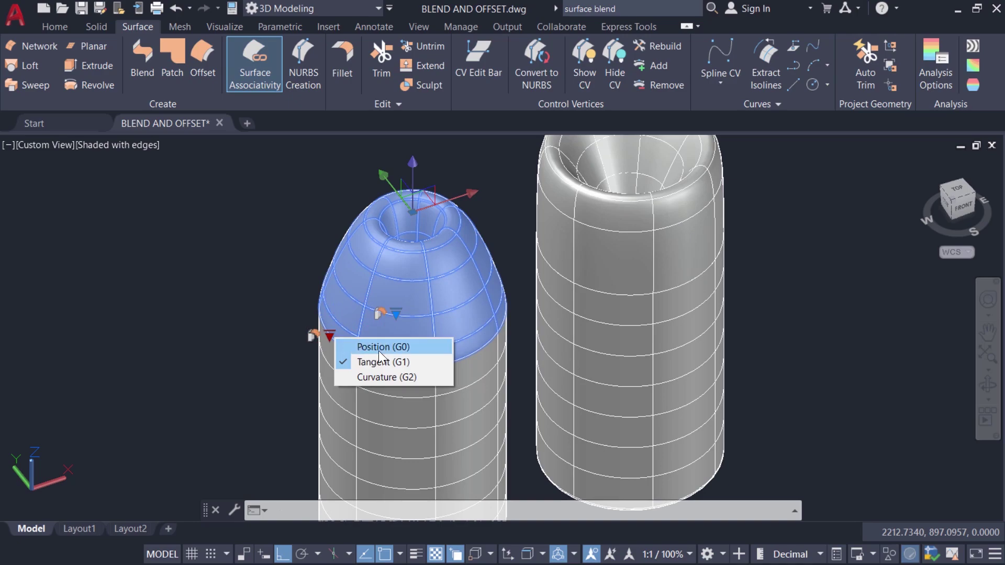
click(381, 378)
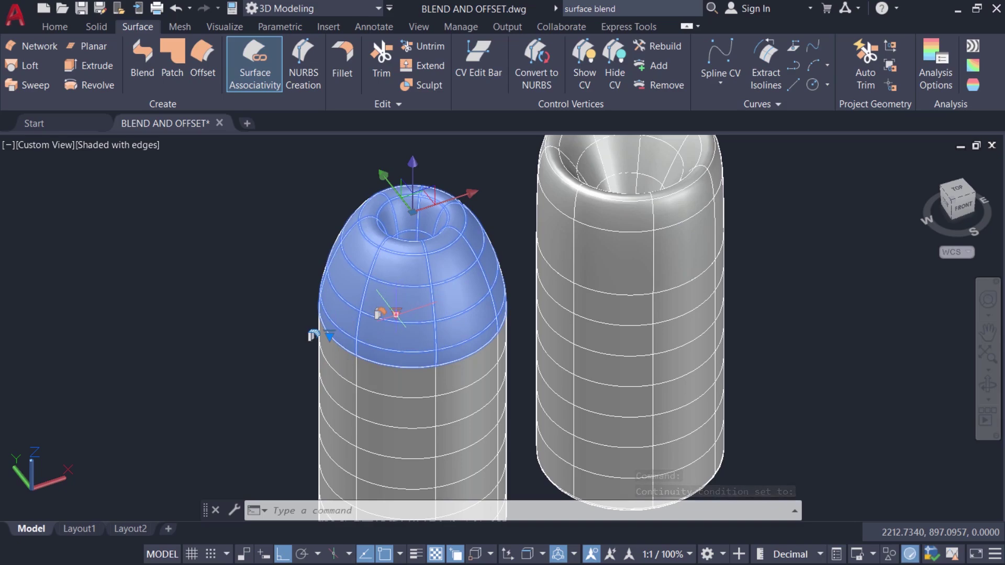
click(397, 316)
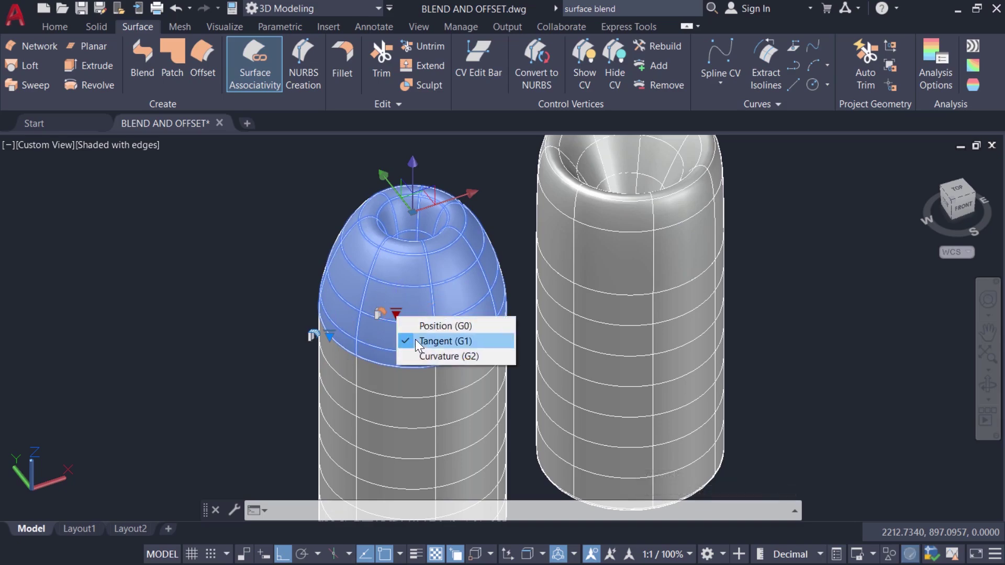
click(442, 356)
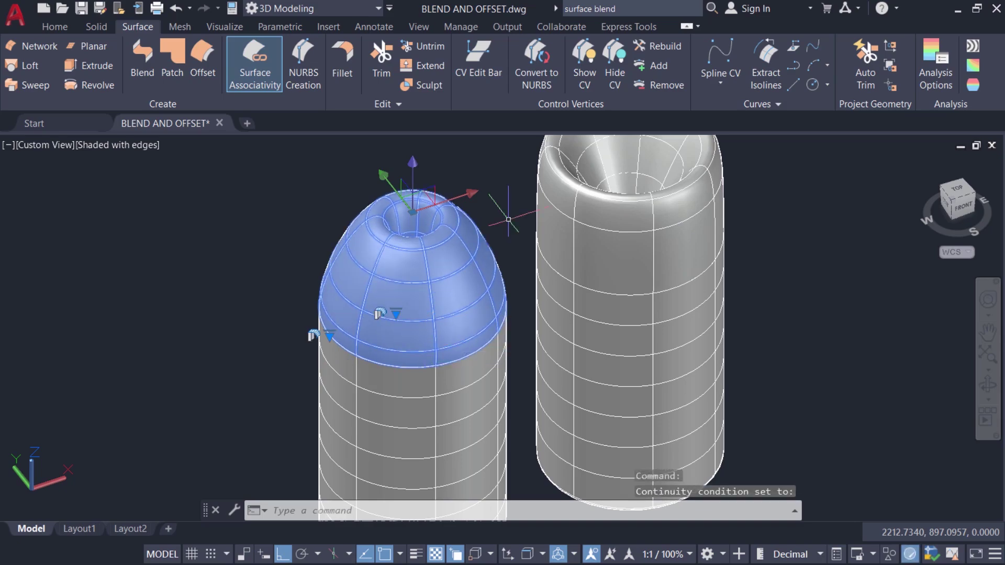
Change the right cylinder's blend edge continuity to Position (G0) and view both cylinders whole
drag(477, 292, 398, 310)
key(Escape)
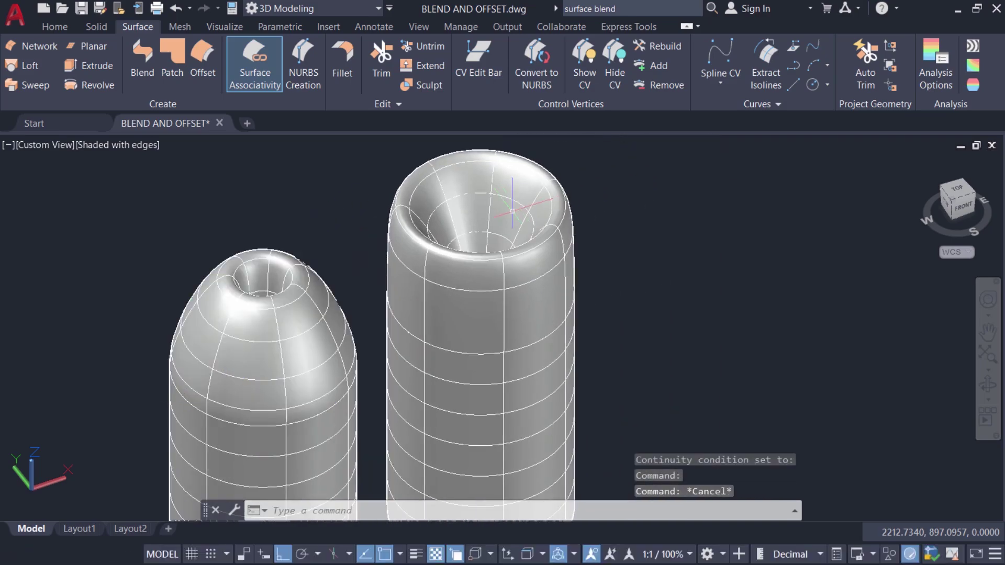
click(494, 183)
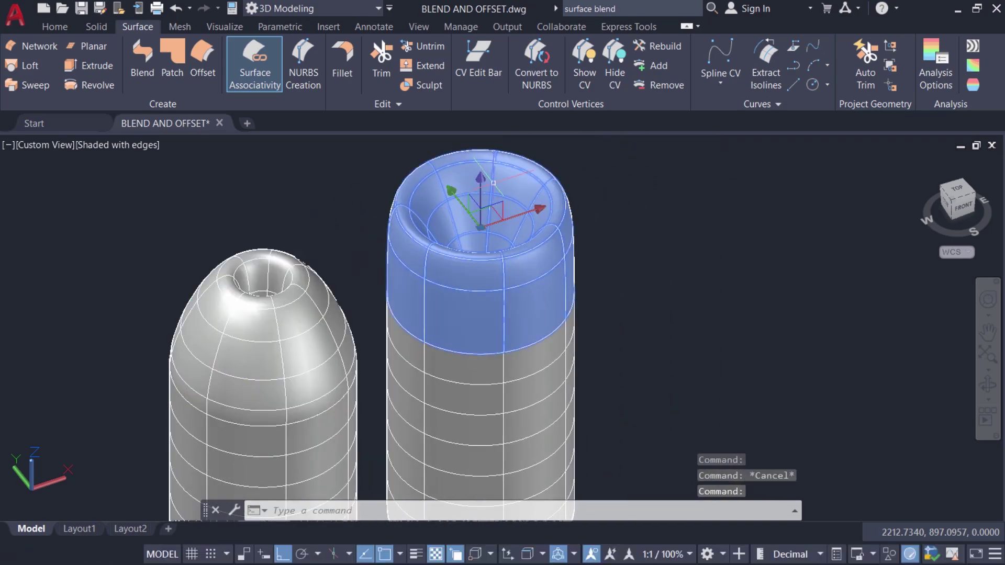
click(463, 301)
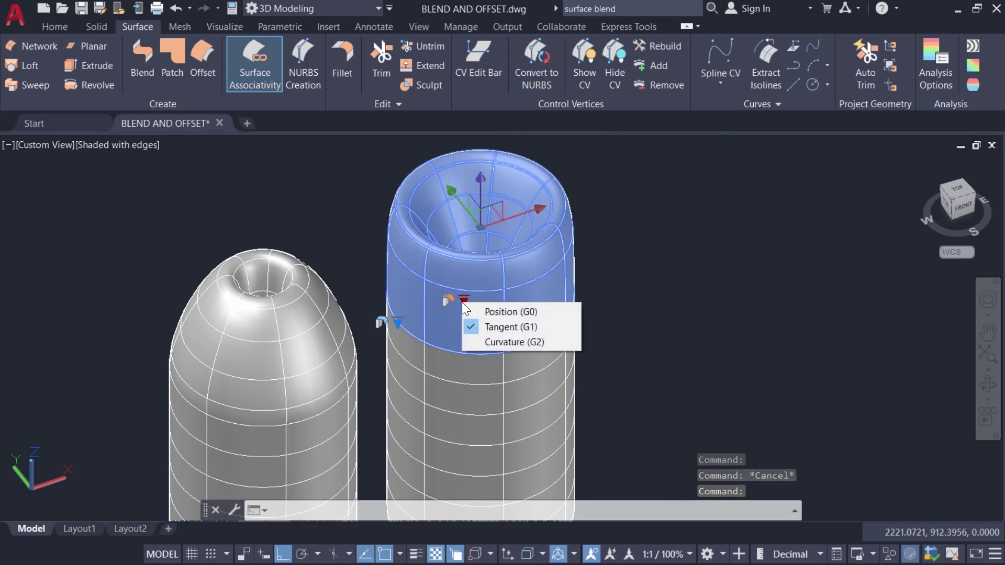
click(507, 311)
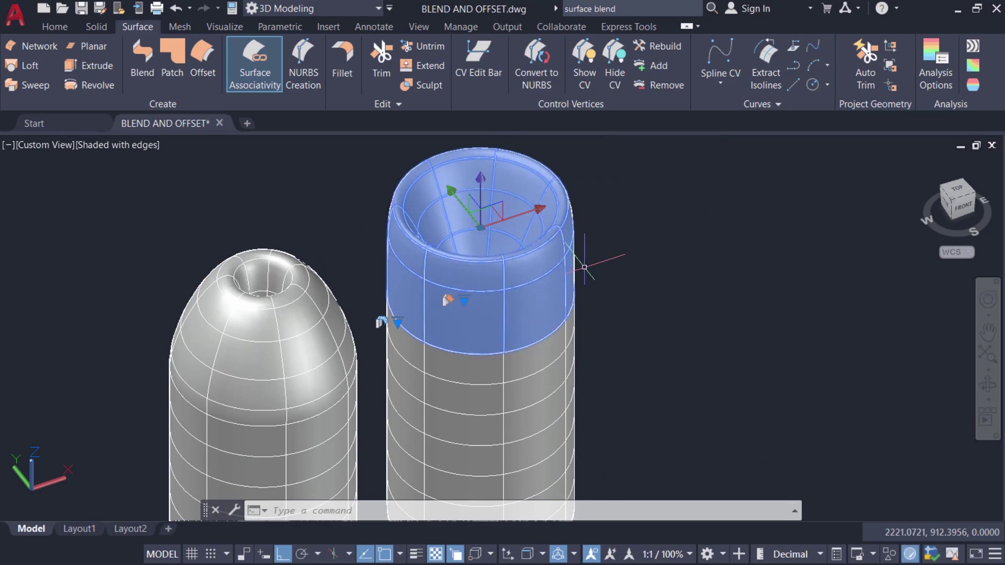
key(Escape)
shift+middle_drag(580, 257, 696, 388)
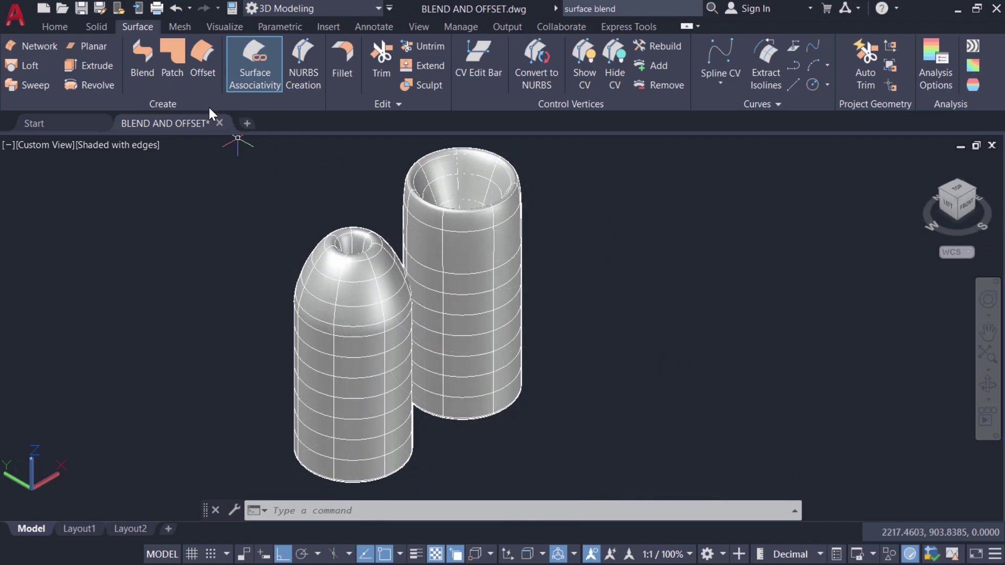
click(93, 48)
key(Escape)
click(95, 47)
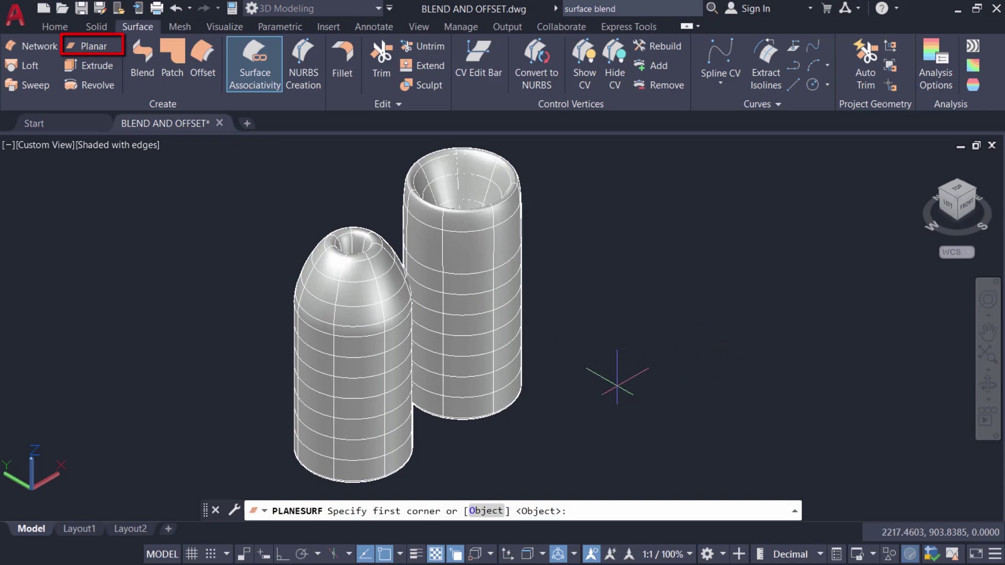
click(609, 390)
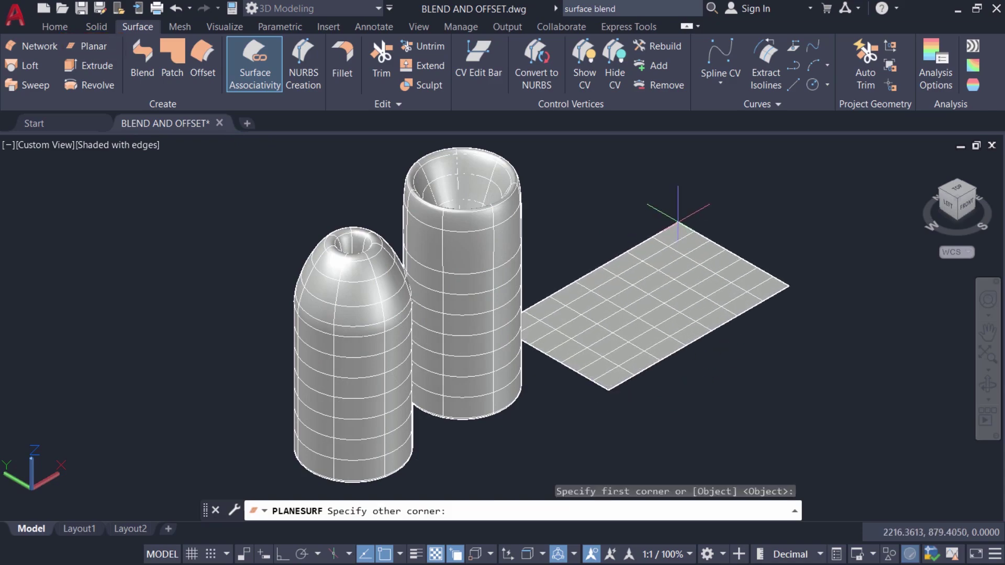
text(@)
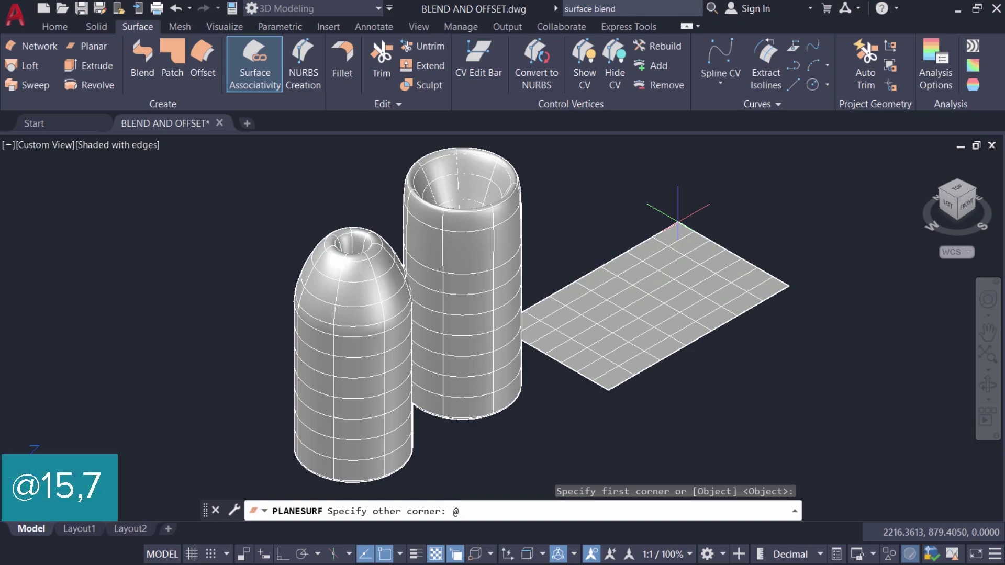
text(15,7)
key(Return)
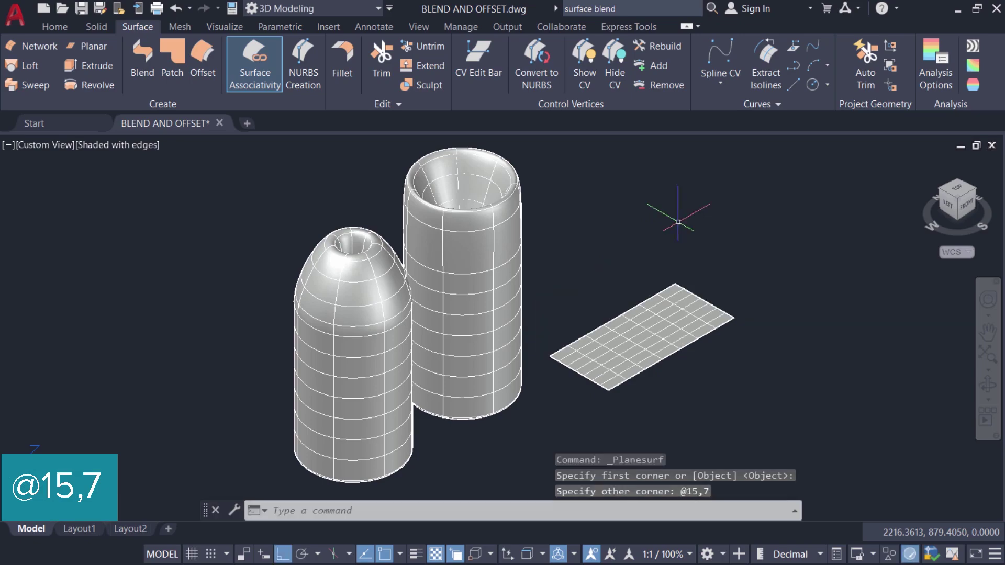
scroll(727, 317, up, 2)
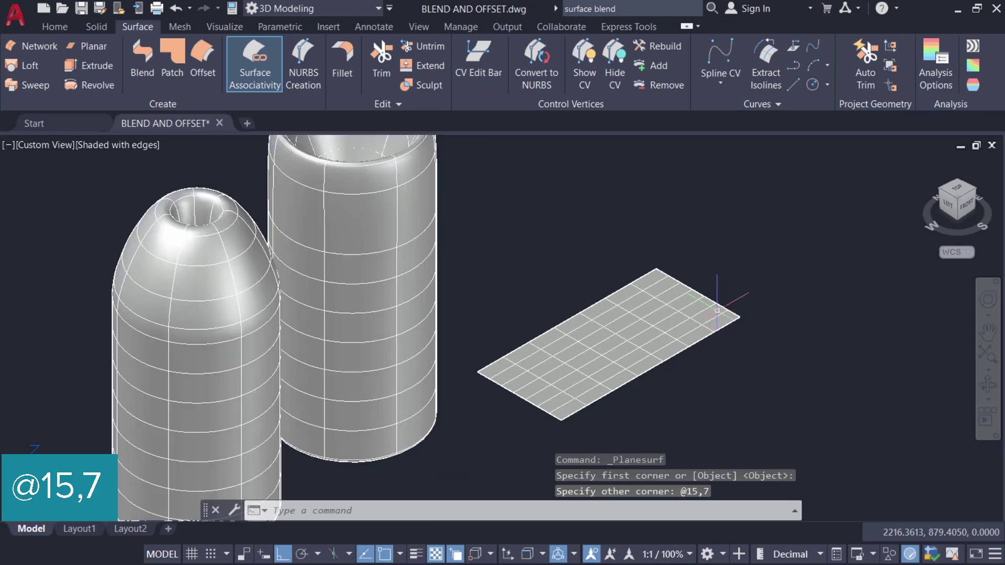
scroll(728, 317, up, 3)
scroll(585, 351, down, 3)
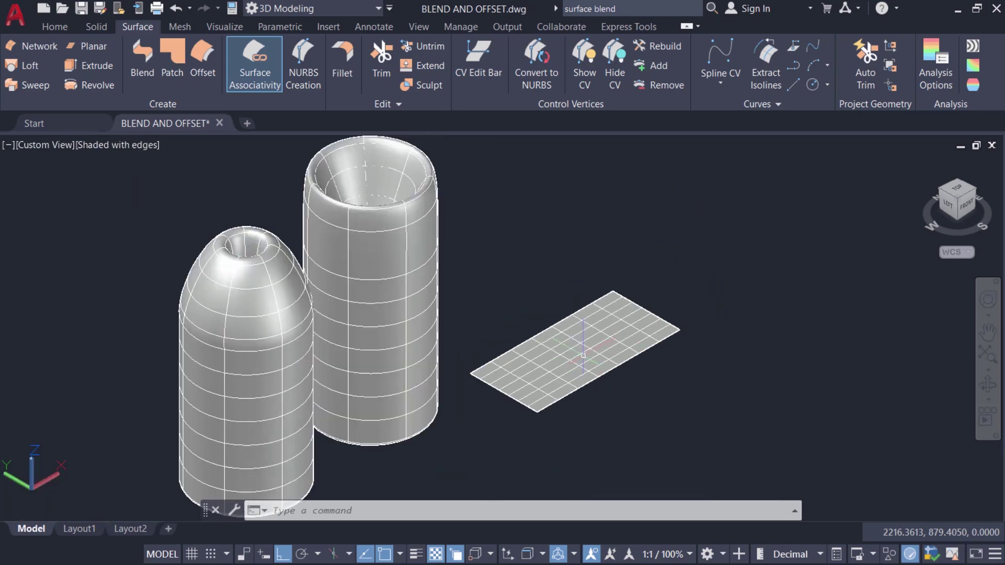
scroll(589, 333, up, 2)
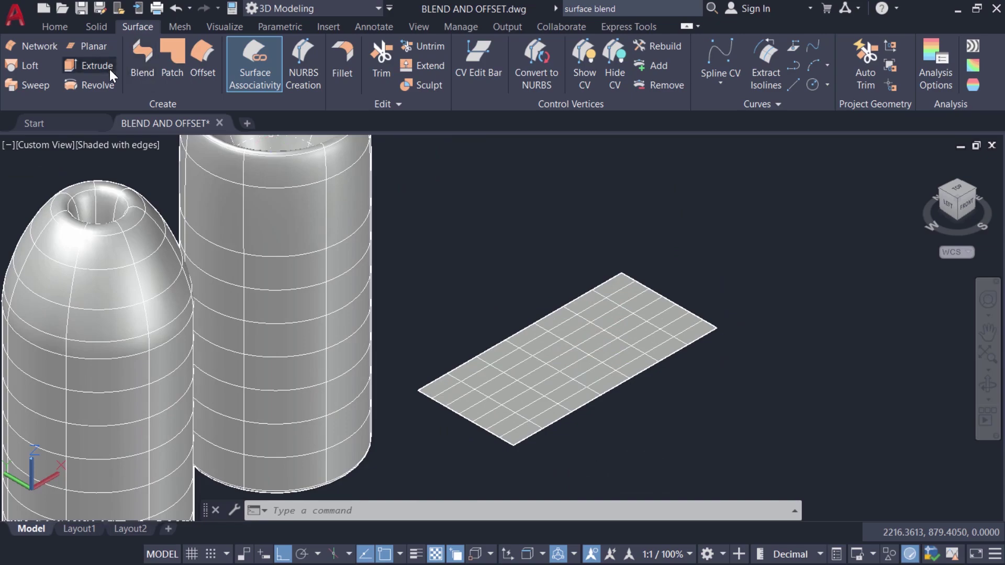
click(94, 66)
Extrude the 15 by 7 planar surface upward into an open-topped box surface
click(584, 297)
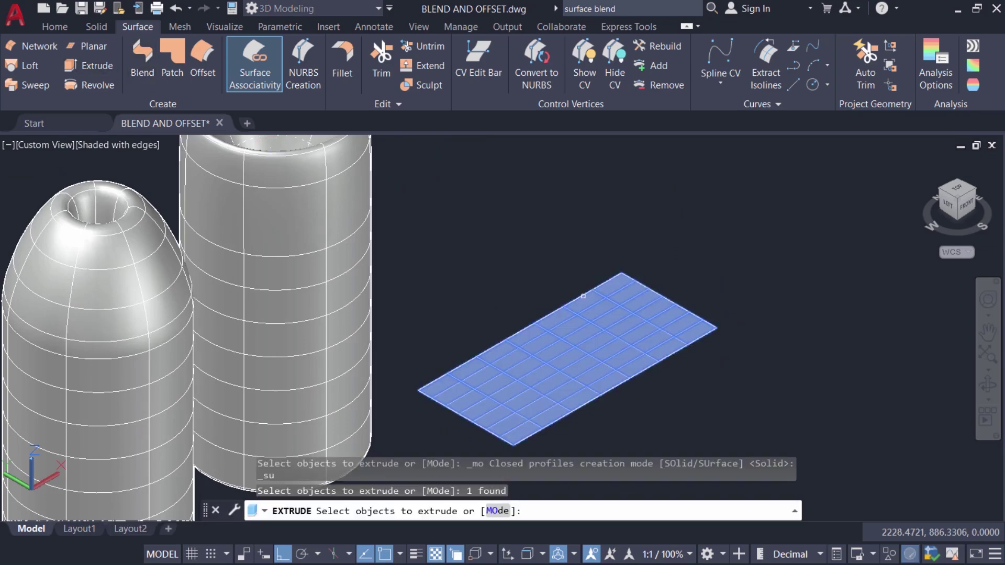
key(Return)
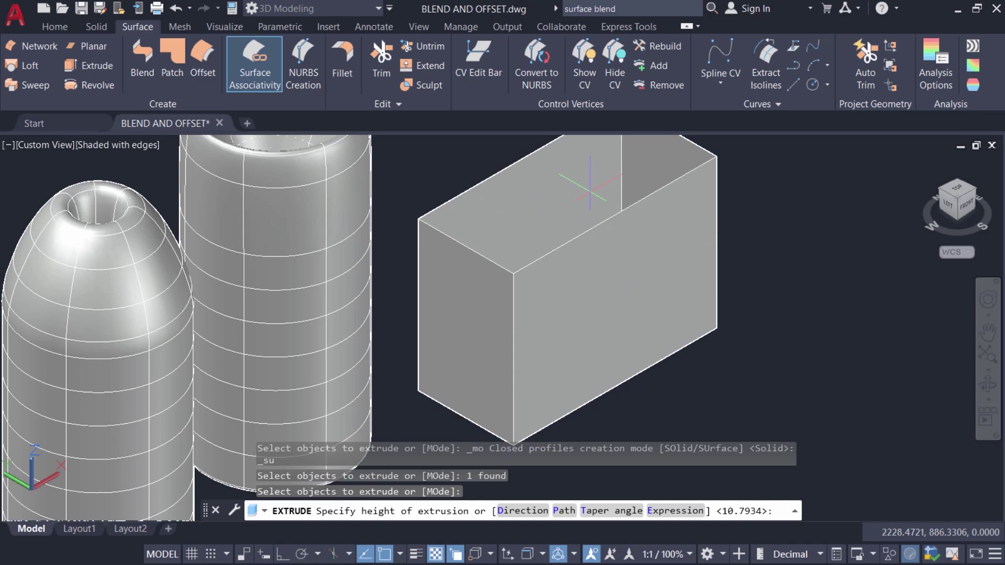
scroll(584, 280, down, 3)
shift+middle_drag(584, 281, 617, 309)
key(Escape)
scroll(400, 218, up, 3)
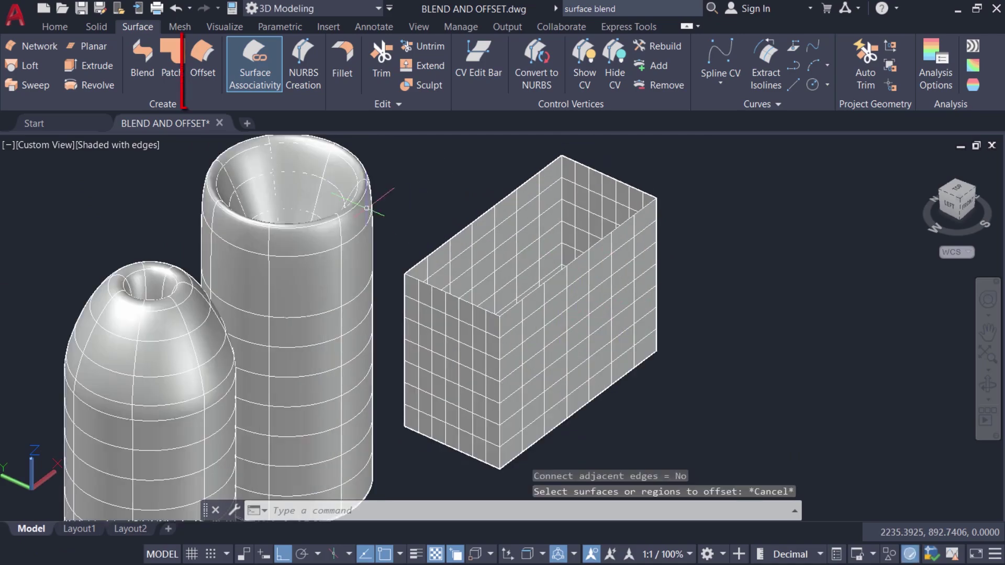
Offset the open box surface by 1 unit to add a parallel inner wall
click(205, 67)
double_click(460, 238)
click(461, 238)
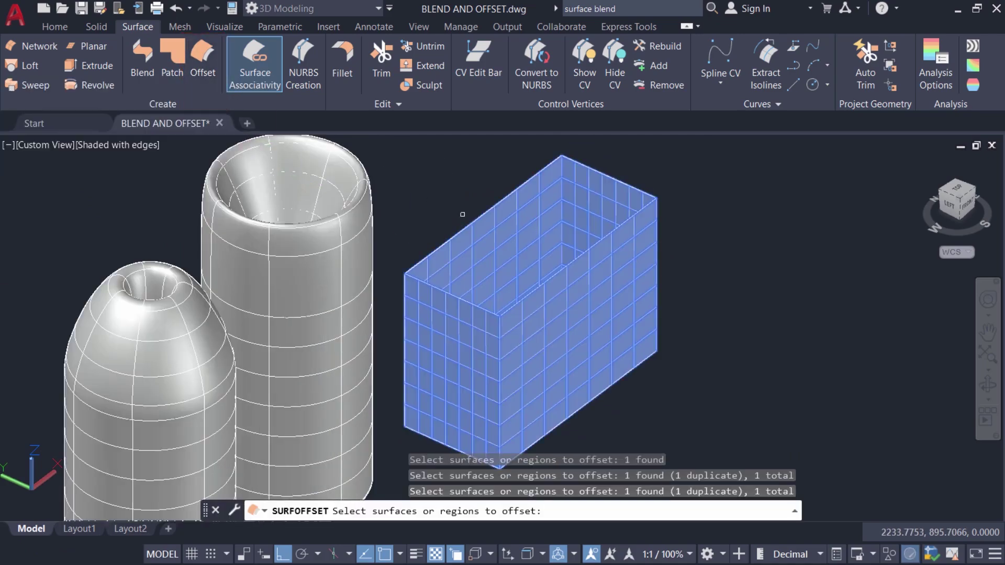
key(Return)
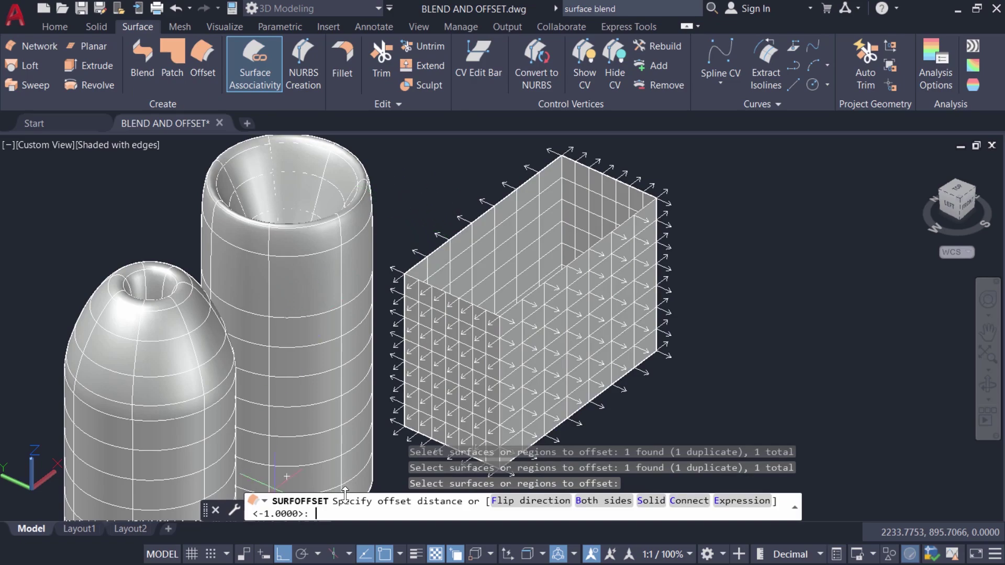
text(1)
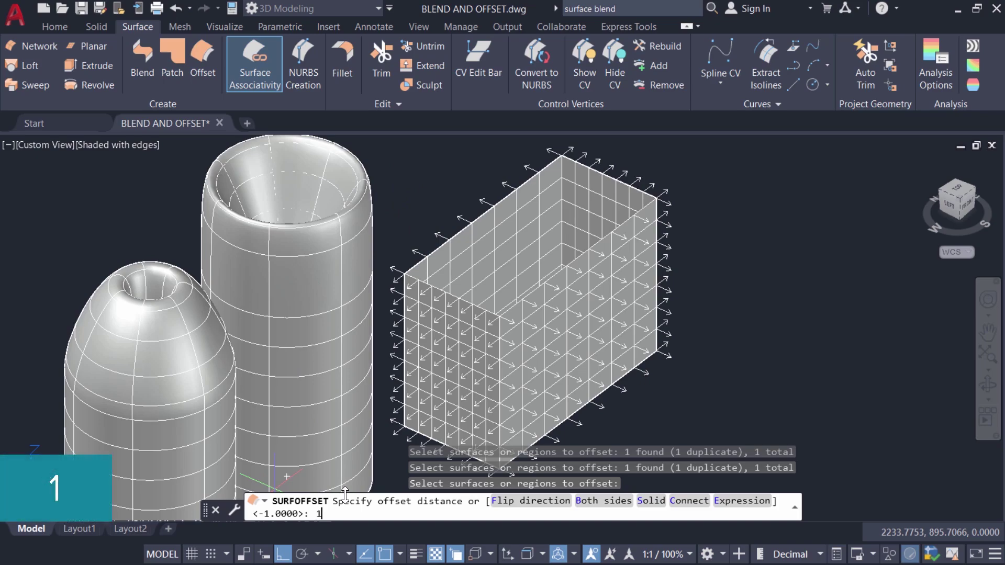
key(Return)
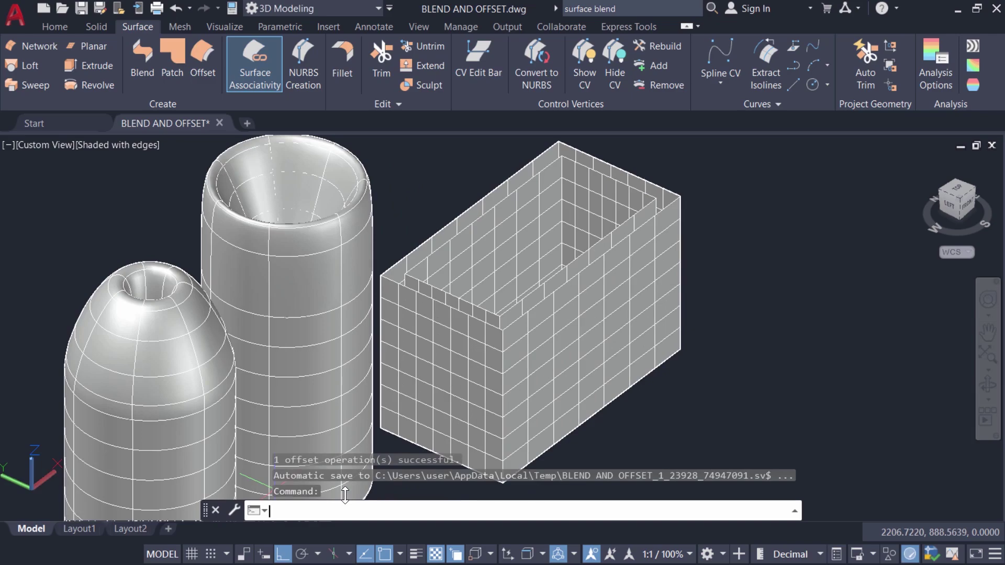
right_click(693, 166)
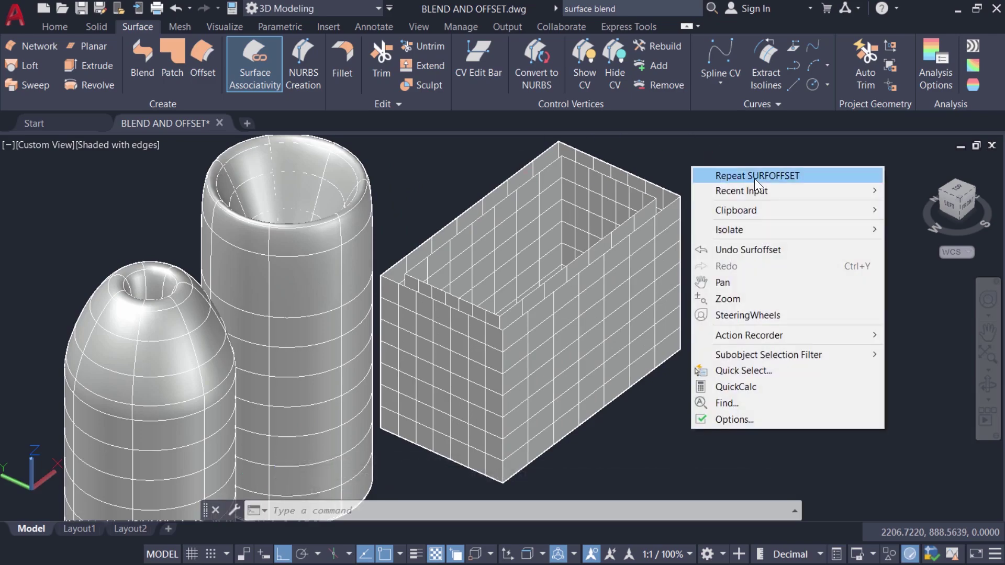
Offset the box's extrusion surface 2 units inward, adding another nested wall inside the open box
click(755, 176)
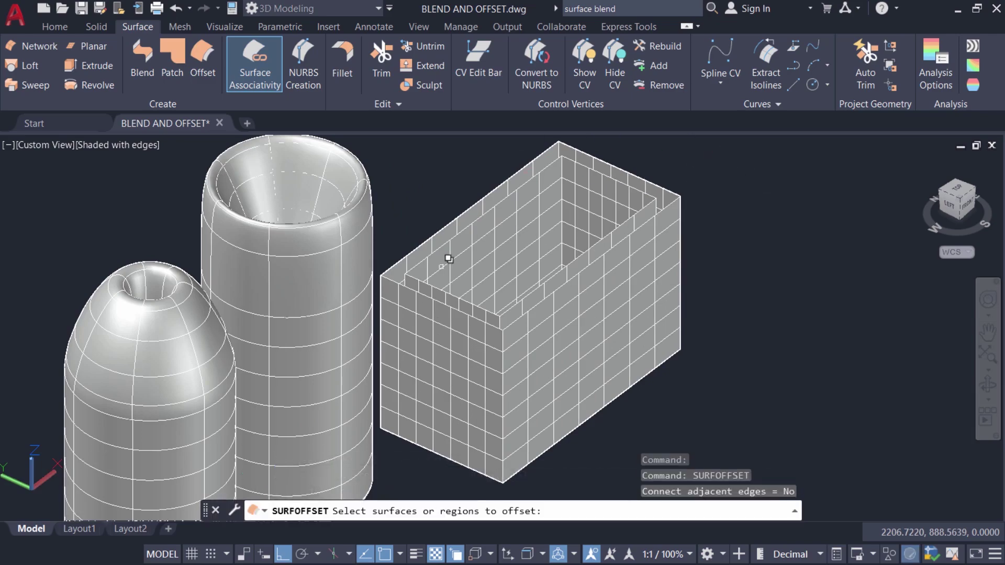
click(453, 255)
click(523, 321)
key(Return)
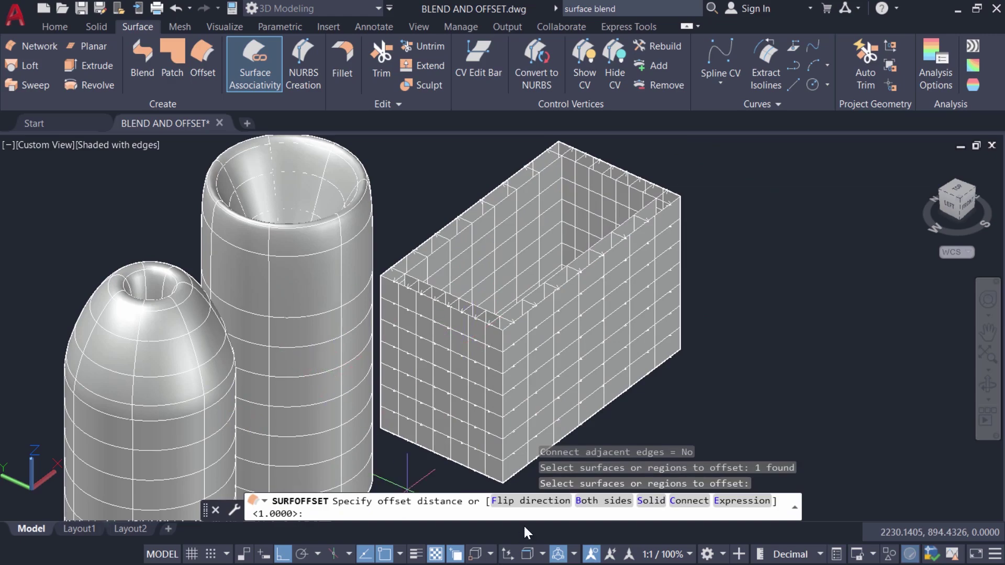
click(529, 506)
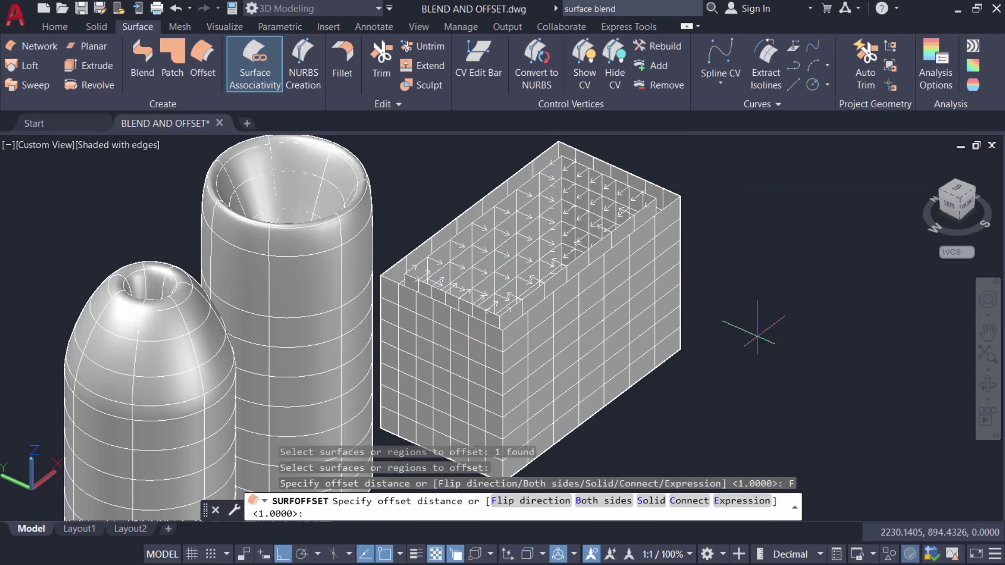
text(2)
key(Return)
key(Return)
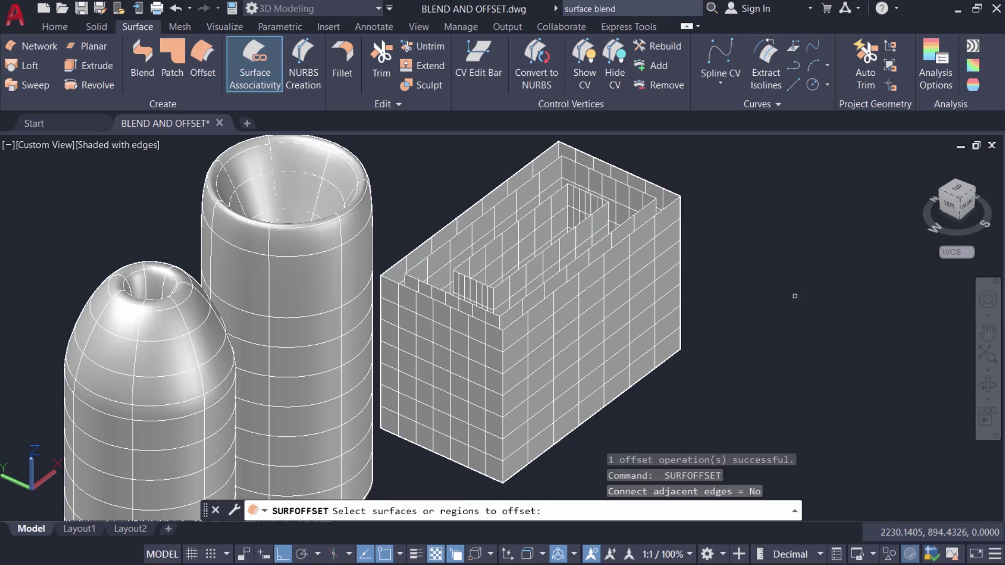
key(Escape)
shift+middle_drag(532, 312, 761, 205)
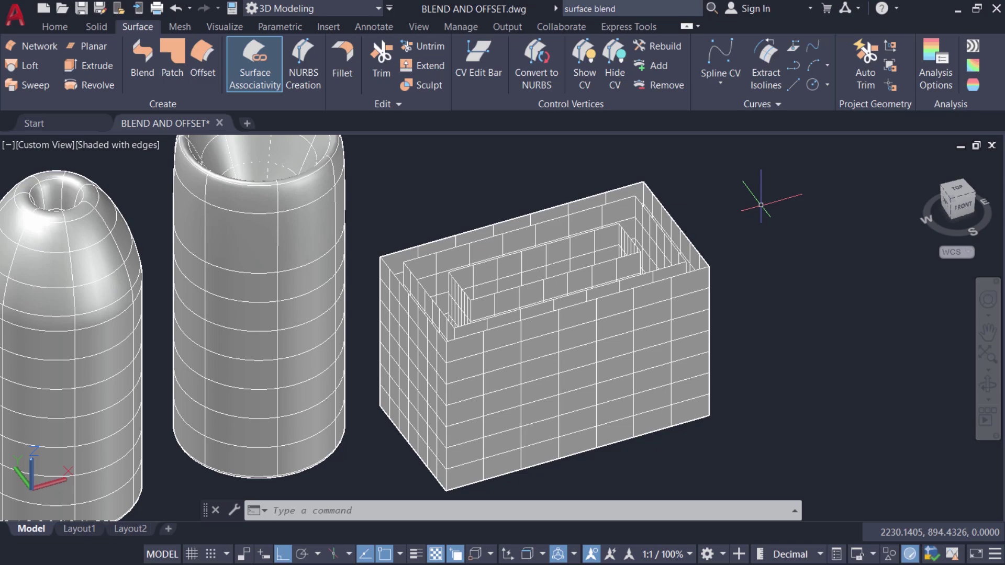
middle_drag(484, 143, 584, 203)
scroll(585, 202, down, 1)
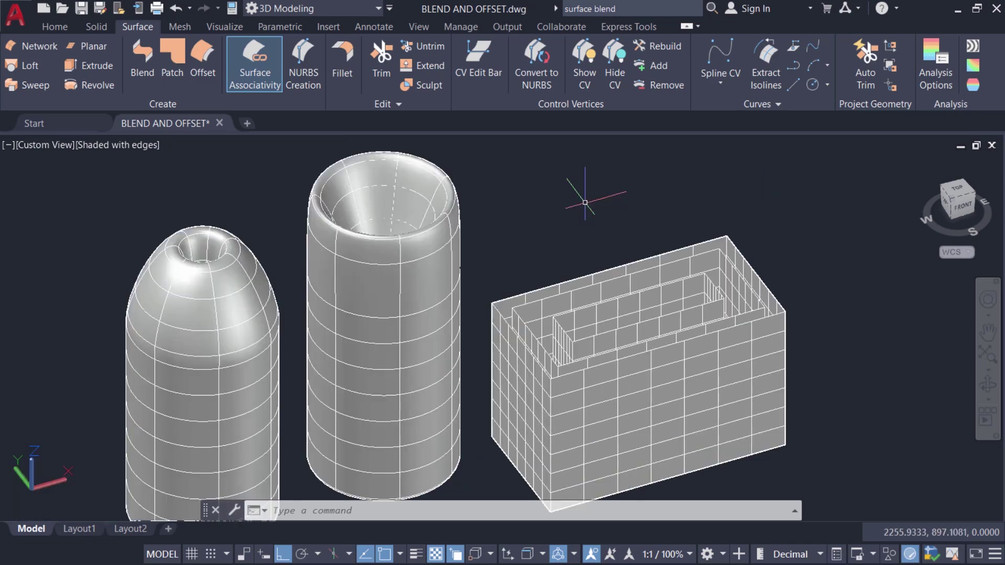